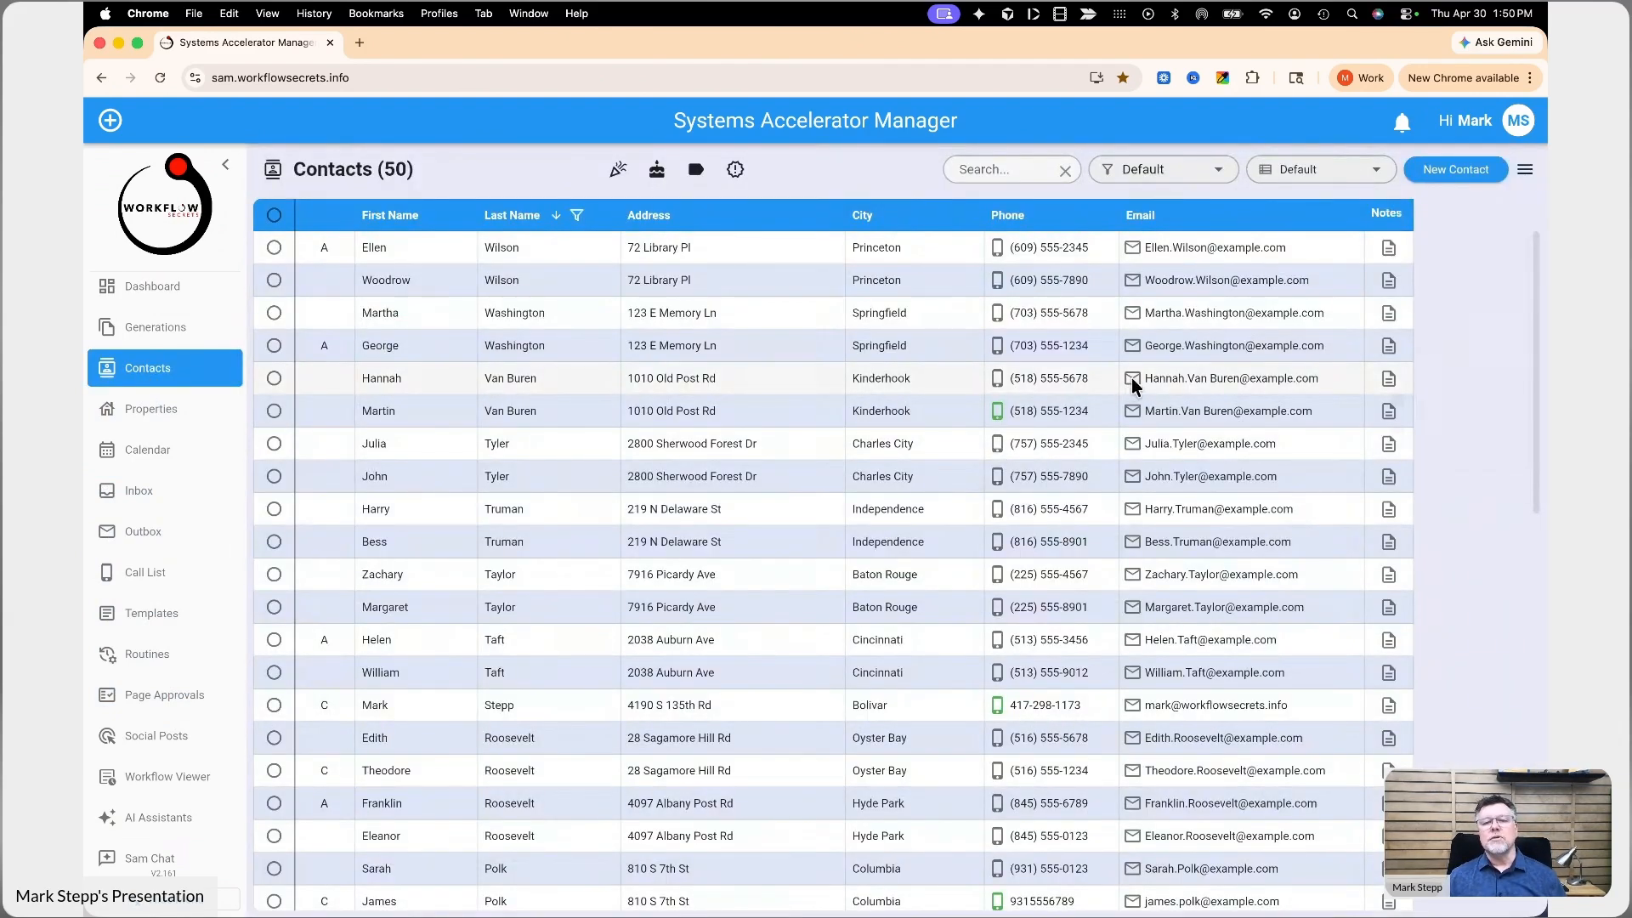
- Start an email to the fifth listed contact and open the signature and custom merge field editor
left_click(1132, 380)
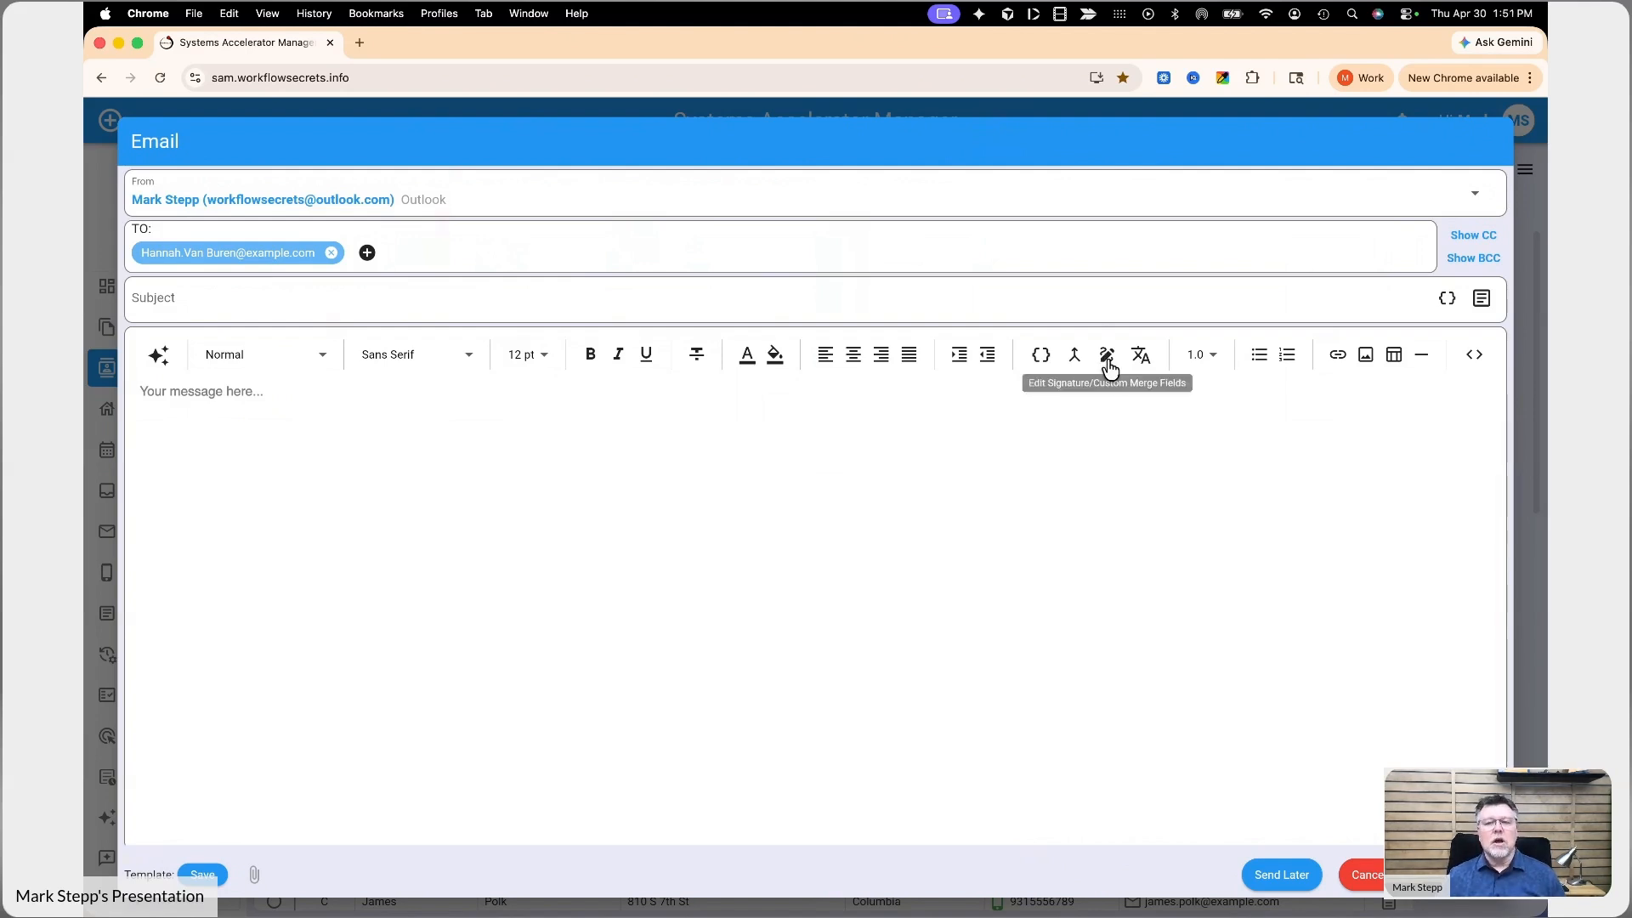
left_click(1107, 359)
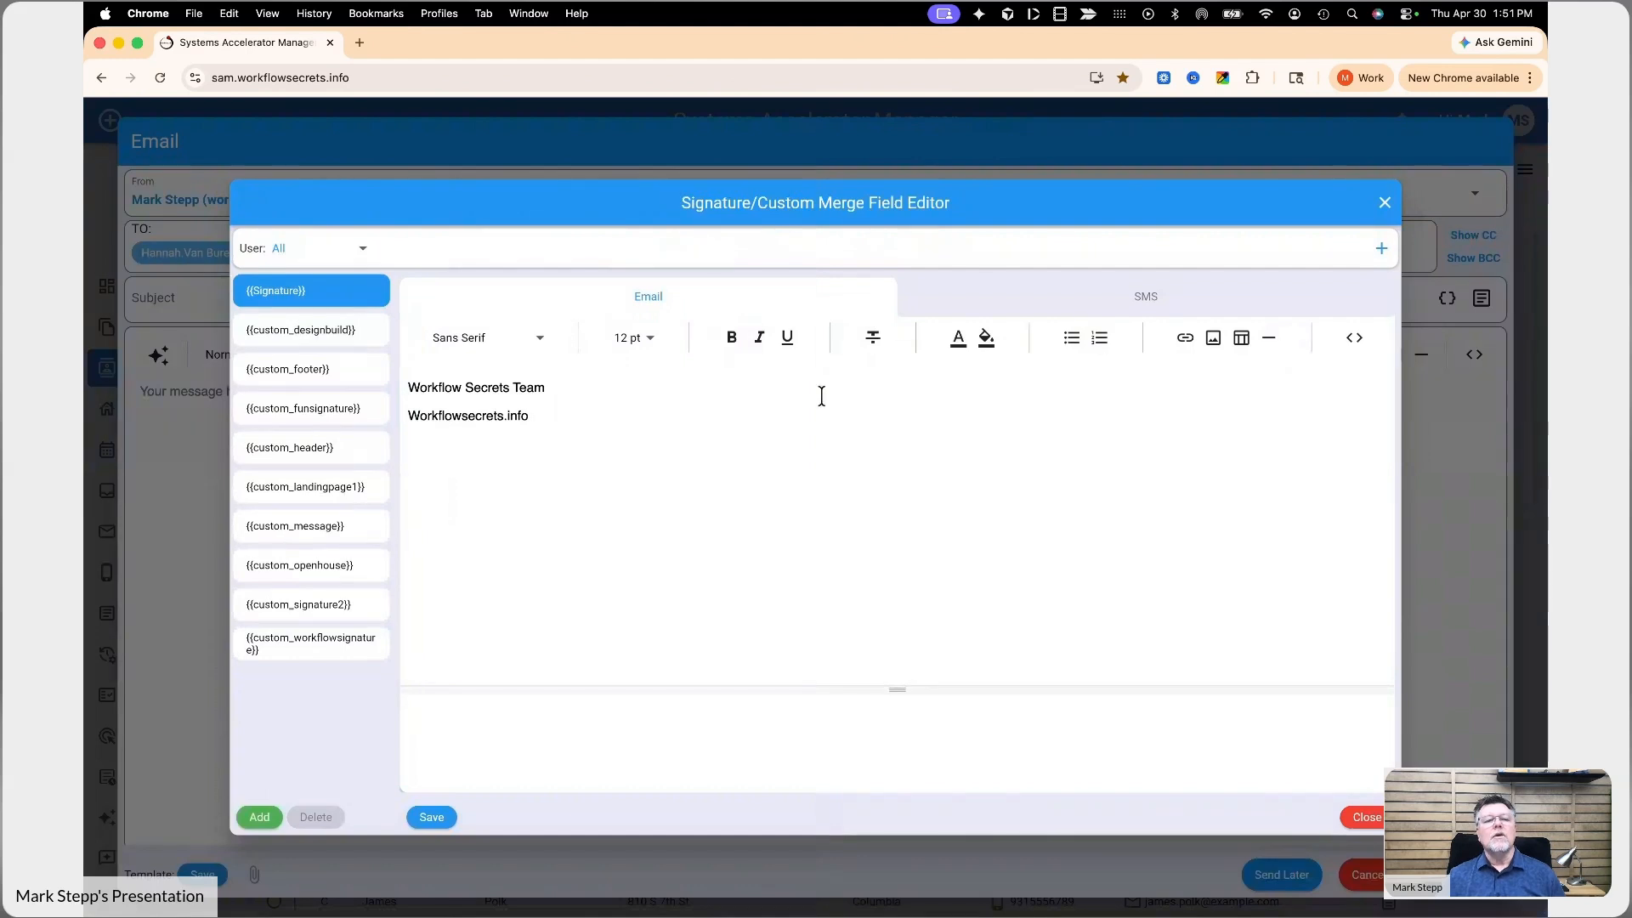
- Review each user's version of the Signature field, including the last user's SMS version, and return to the All version
left_click(312, 257)
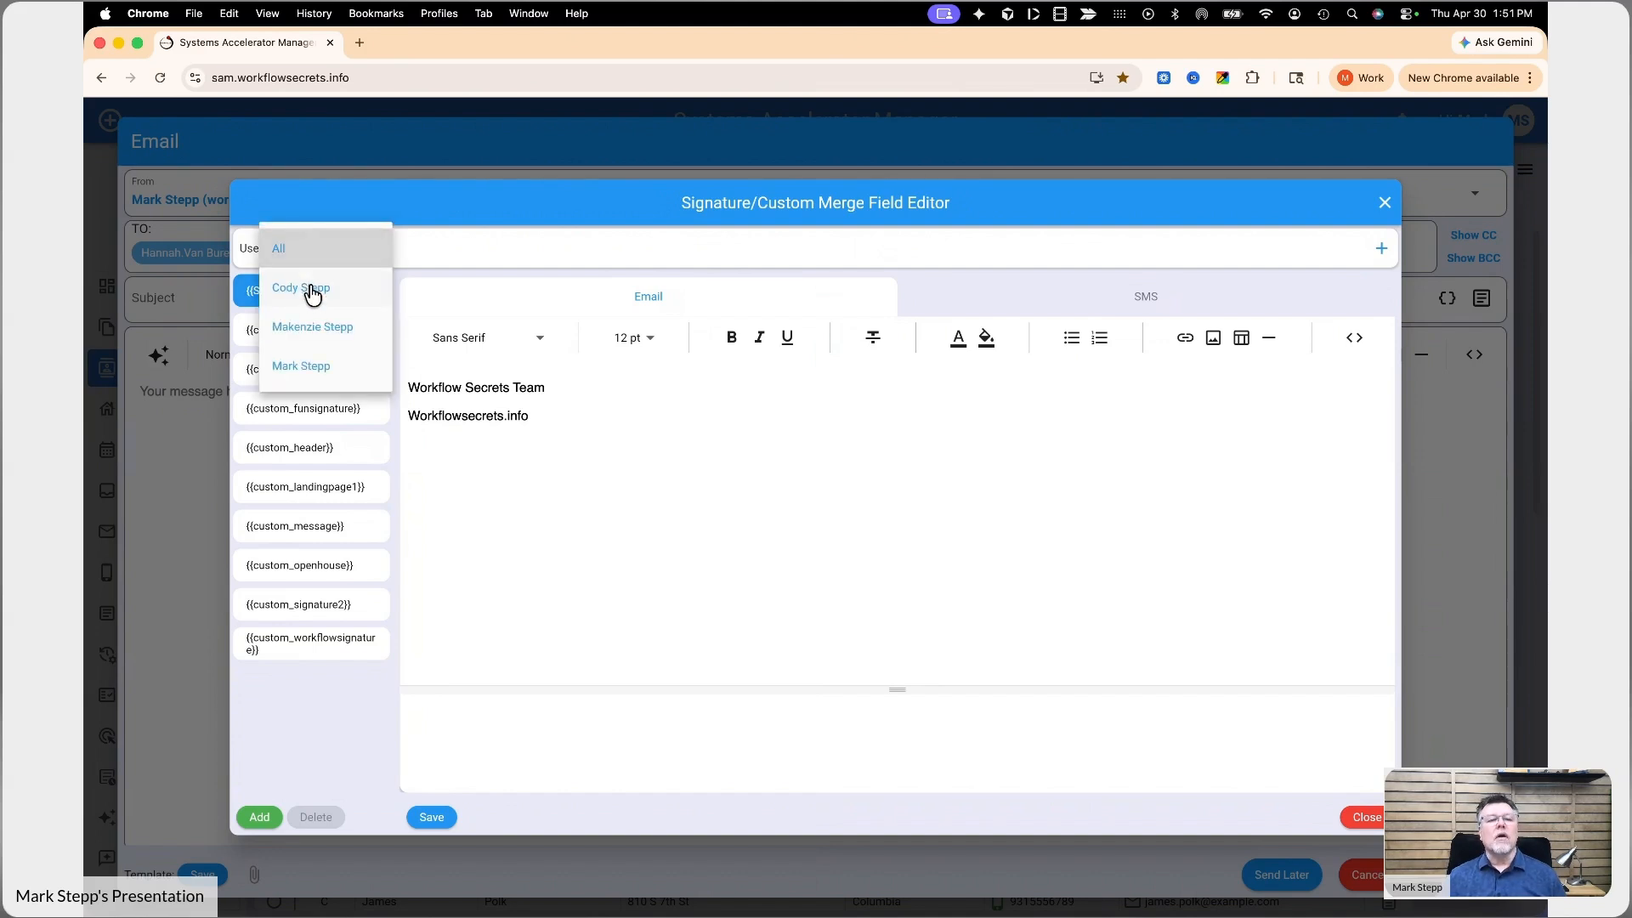
left_click(313, 291)
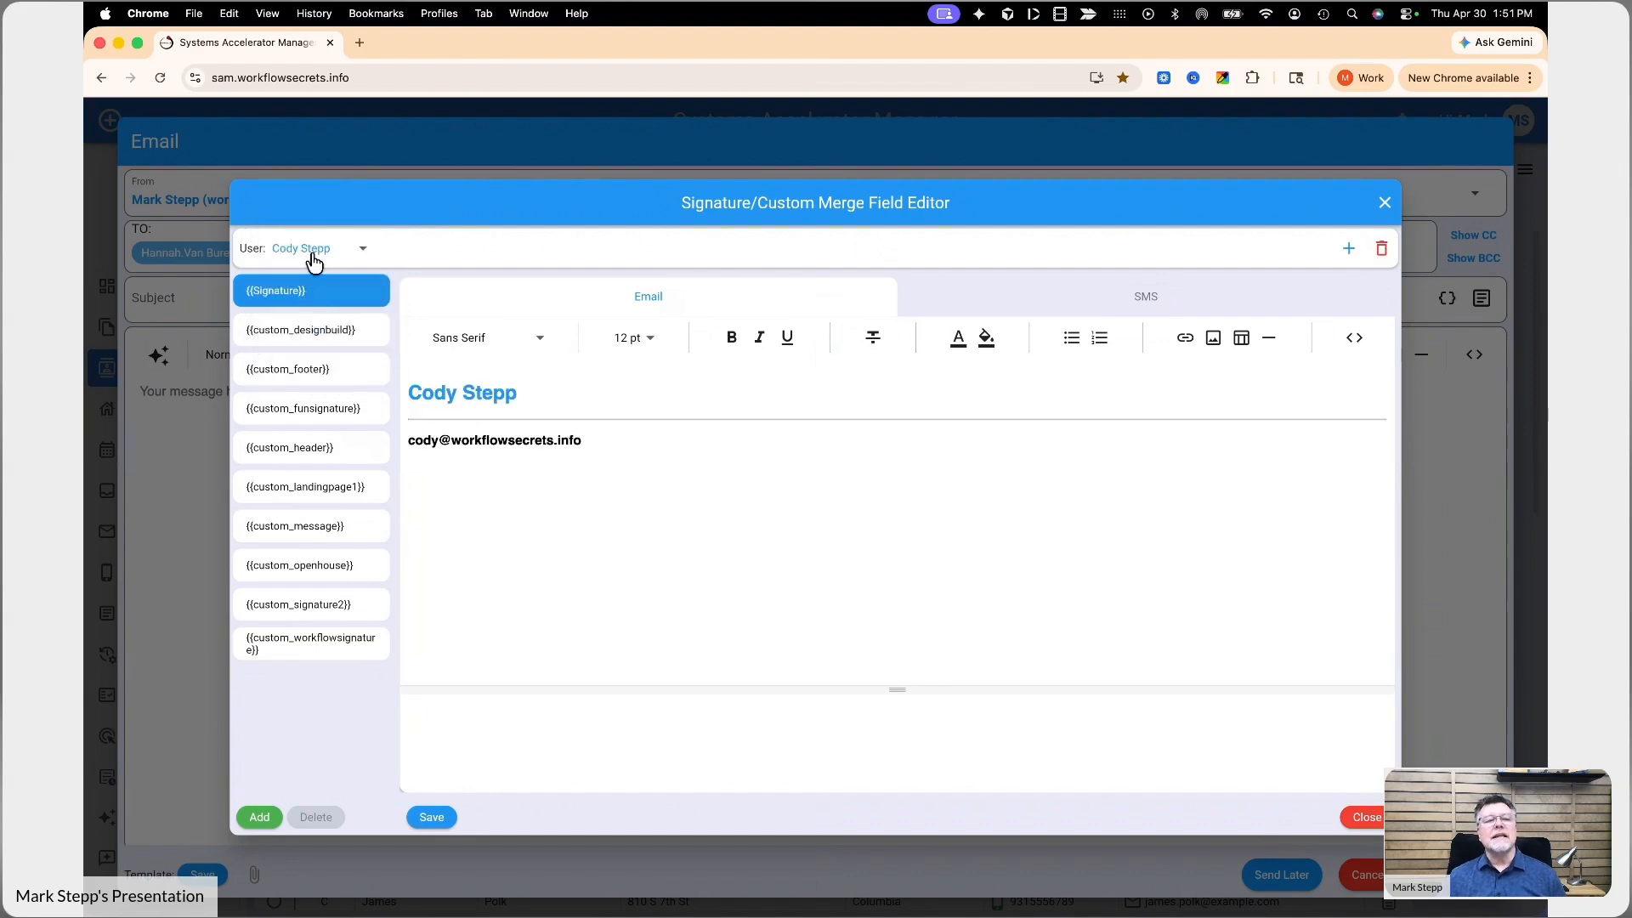
left_click(315, 255)
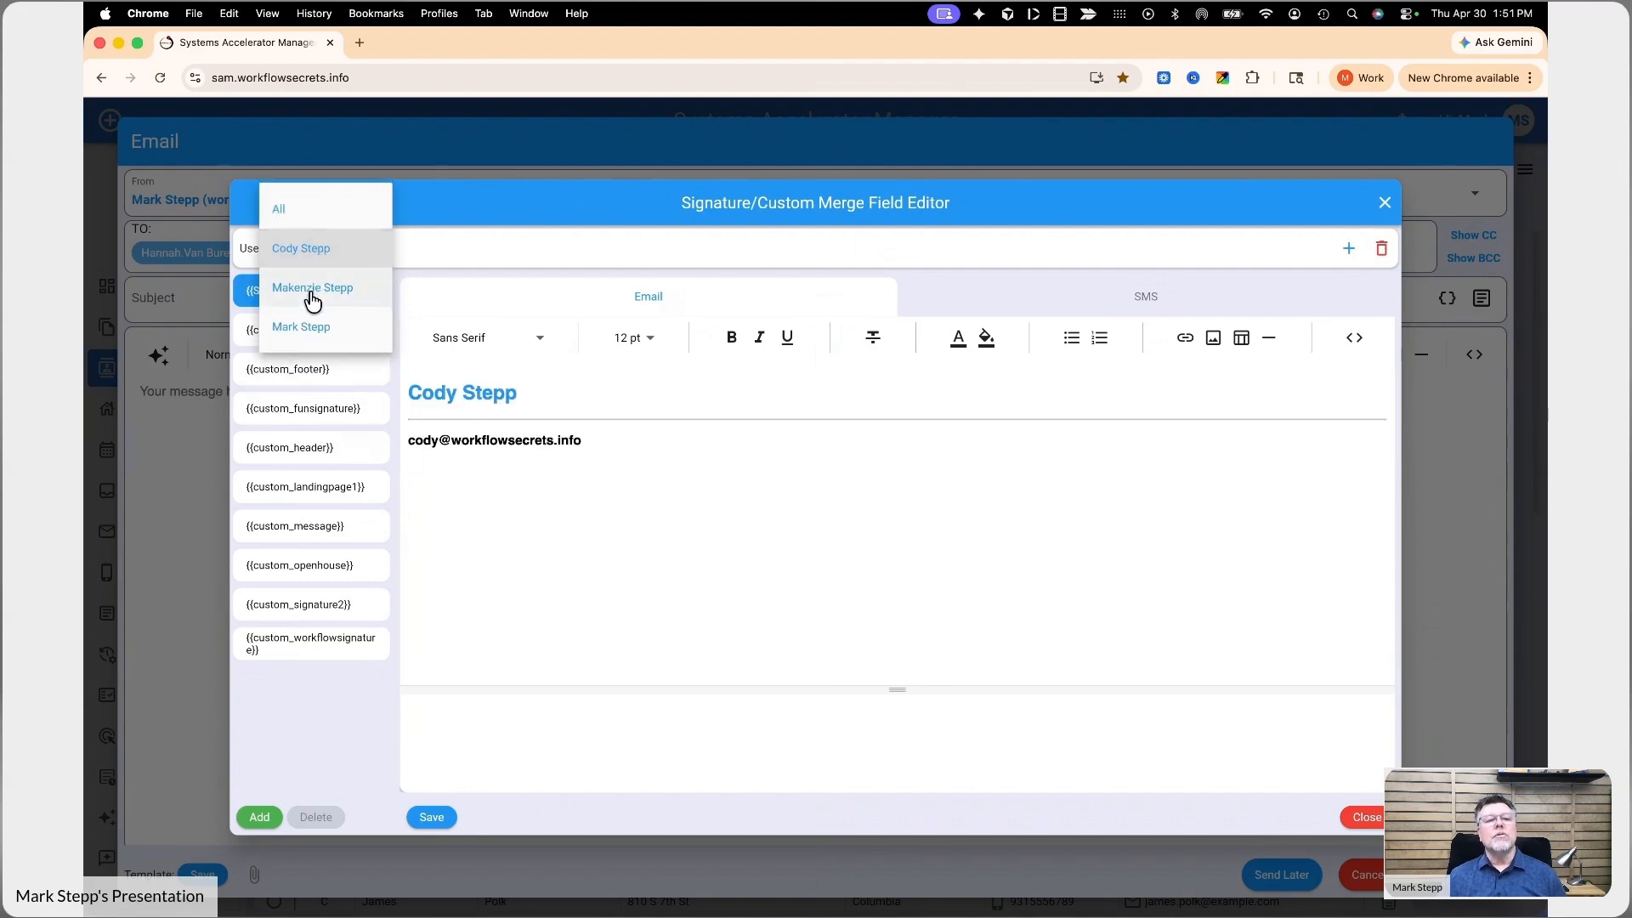
left_click(313, 297)
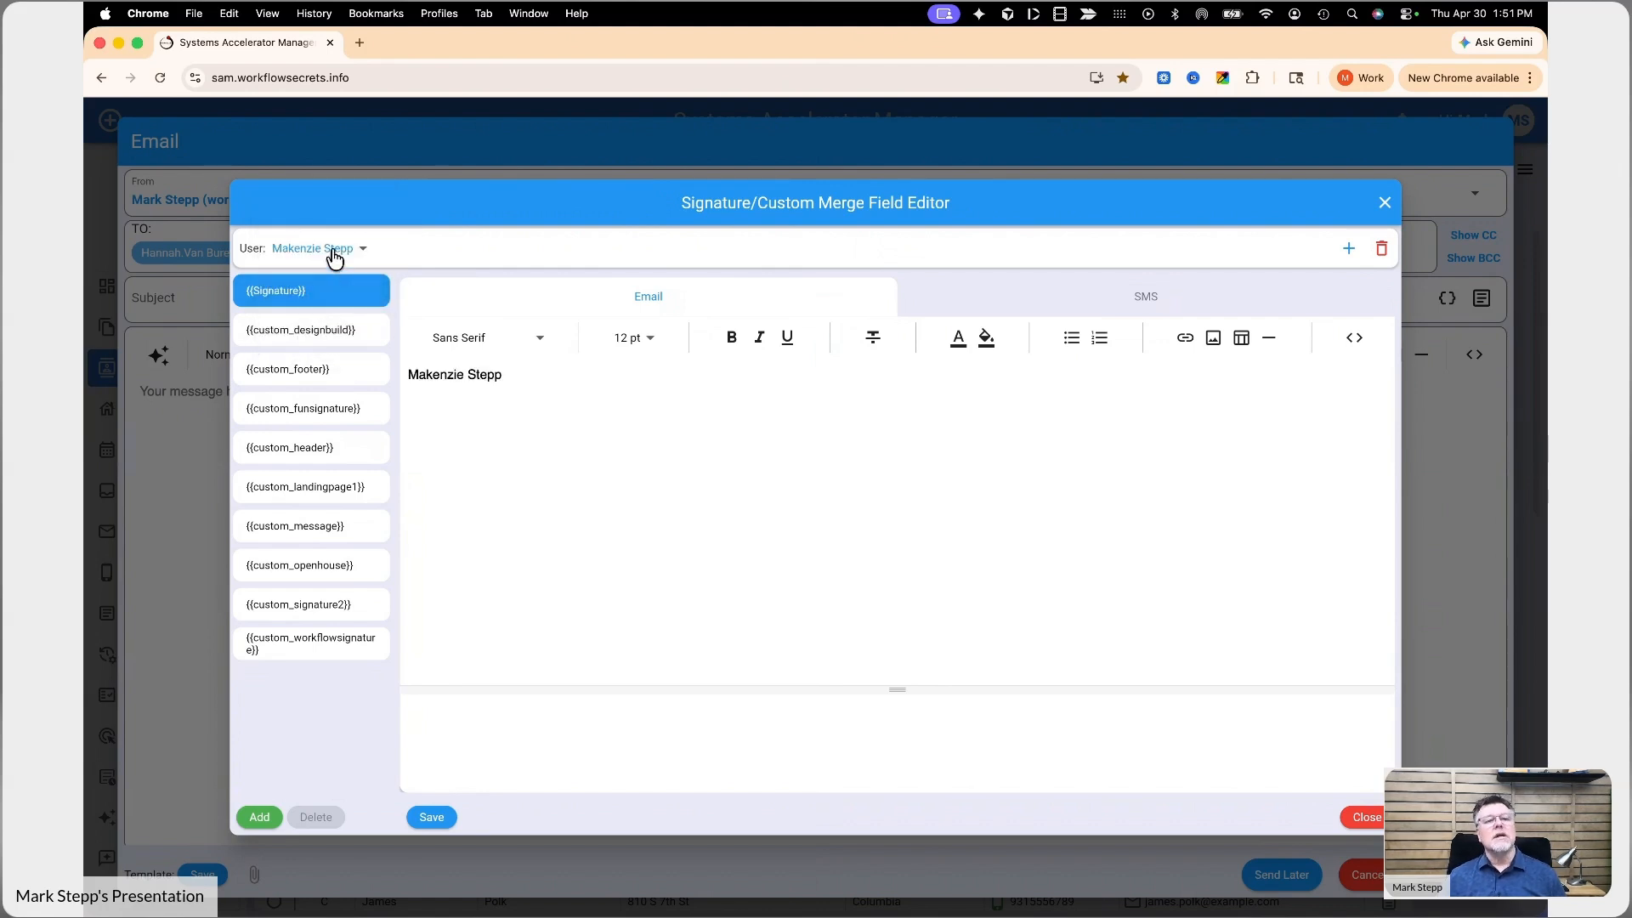
left_click(338, 253)
left_click(302, 289)
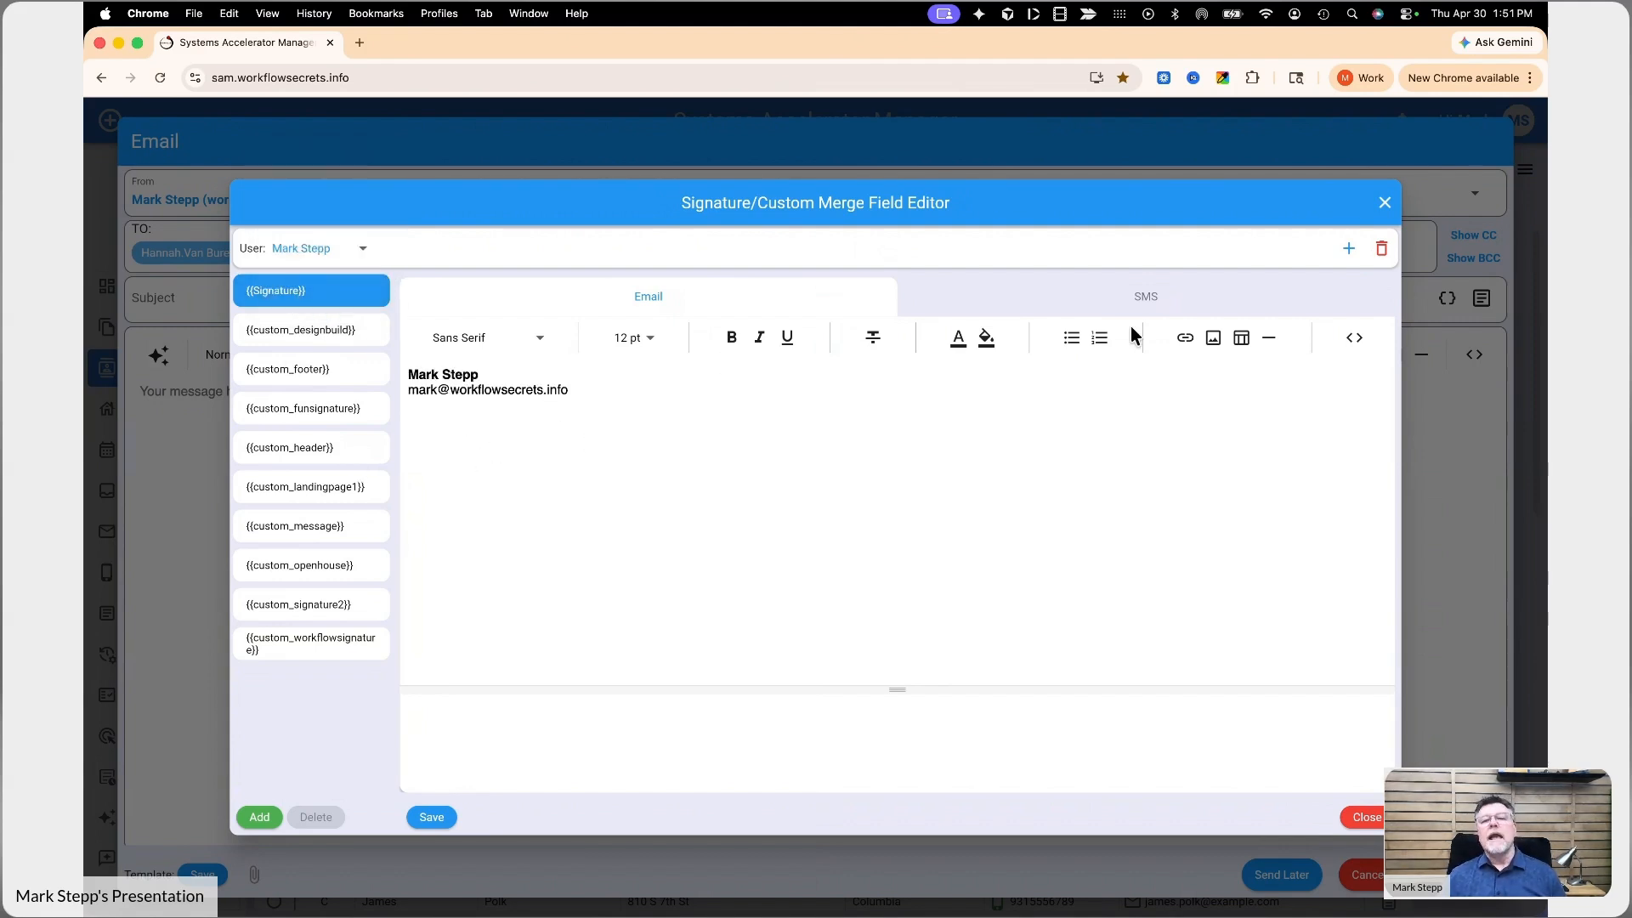
left_click(1148, 306)
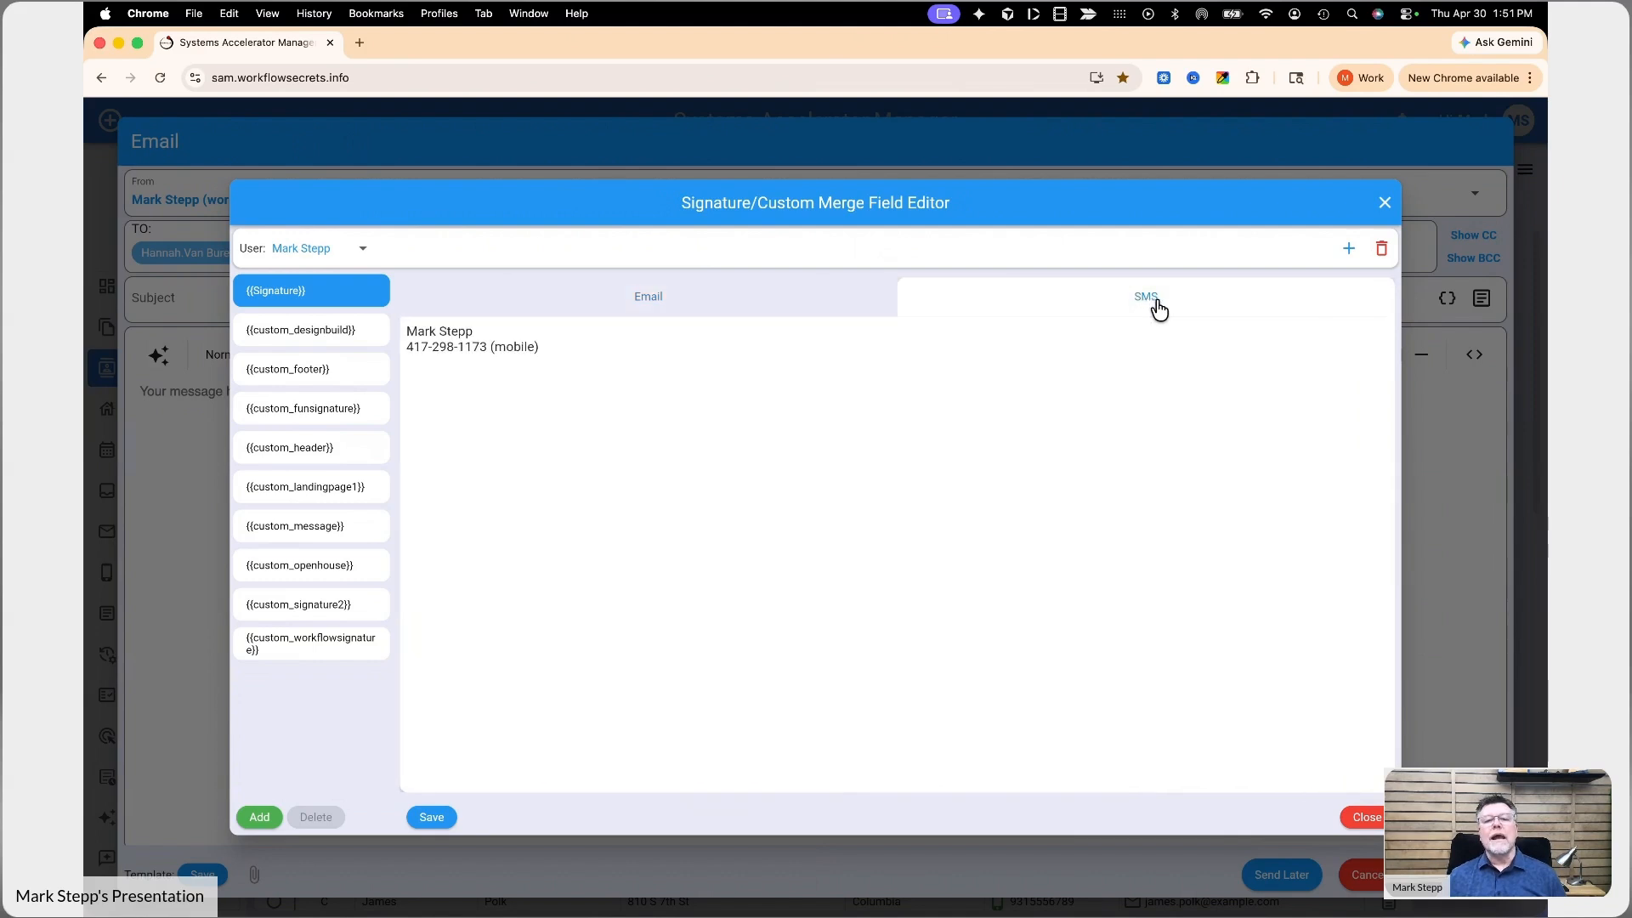
left_click(776, 310)
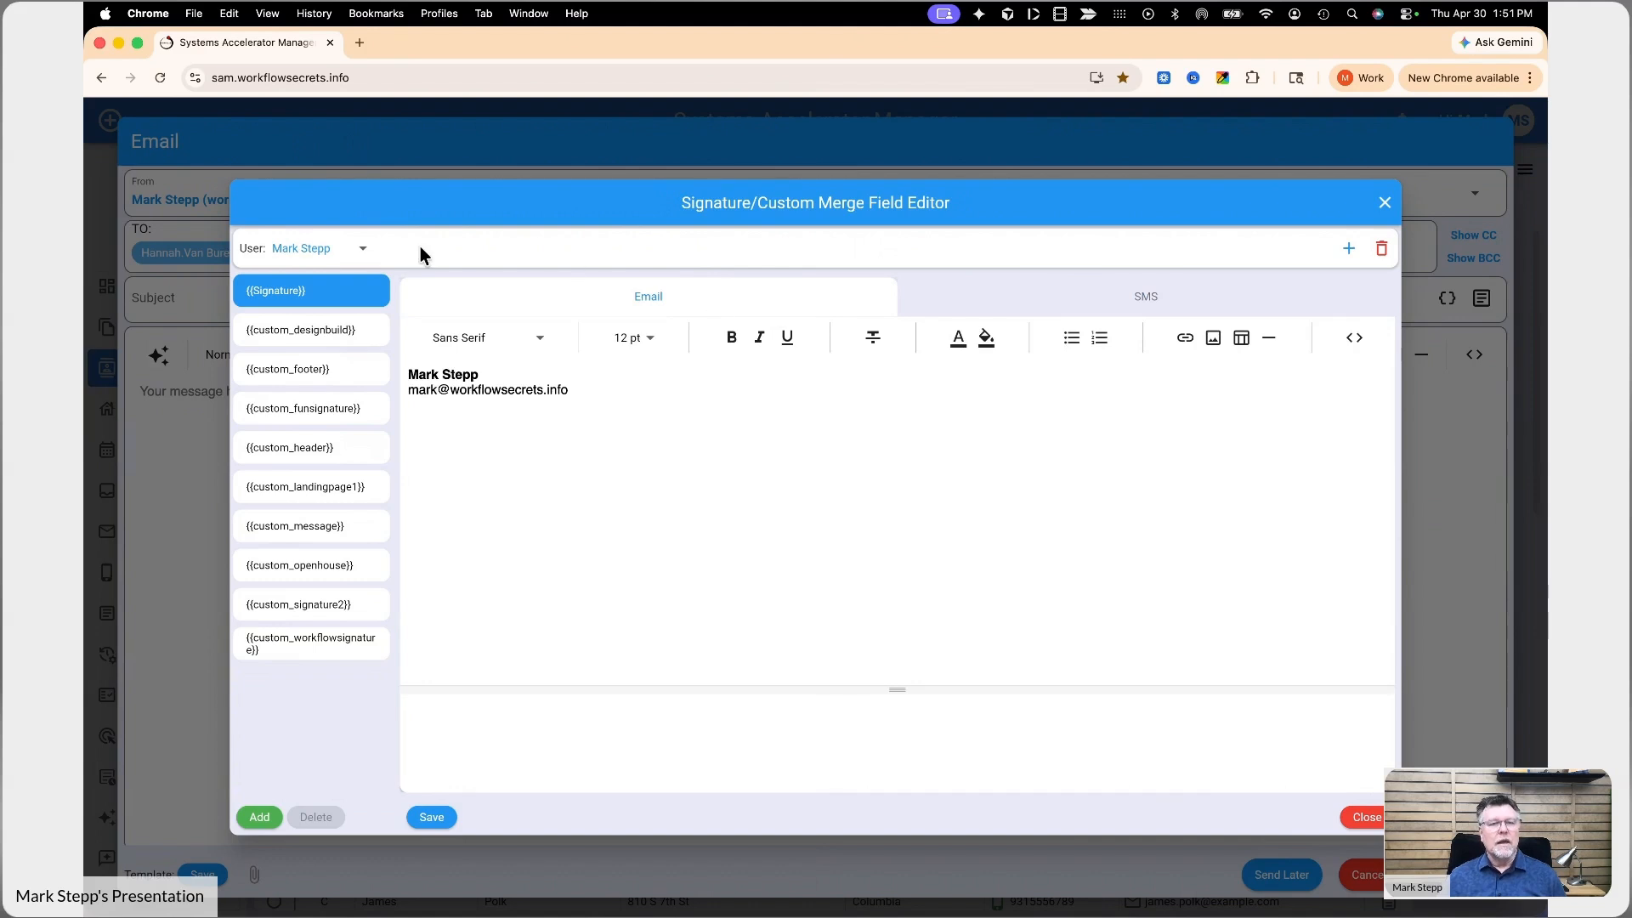
left_click(316, 255)
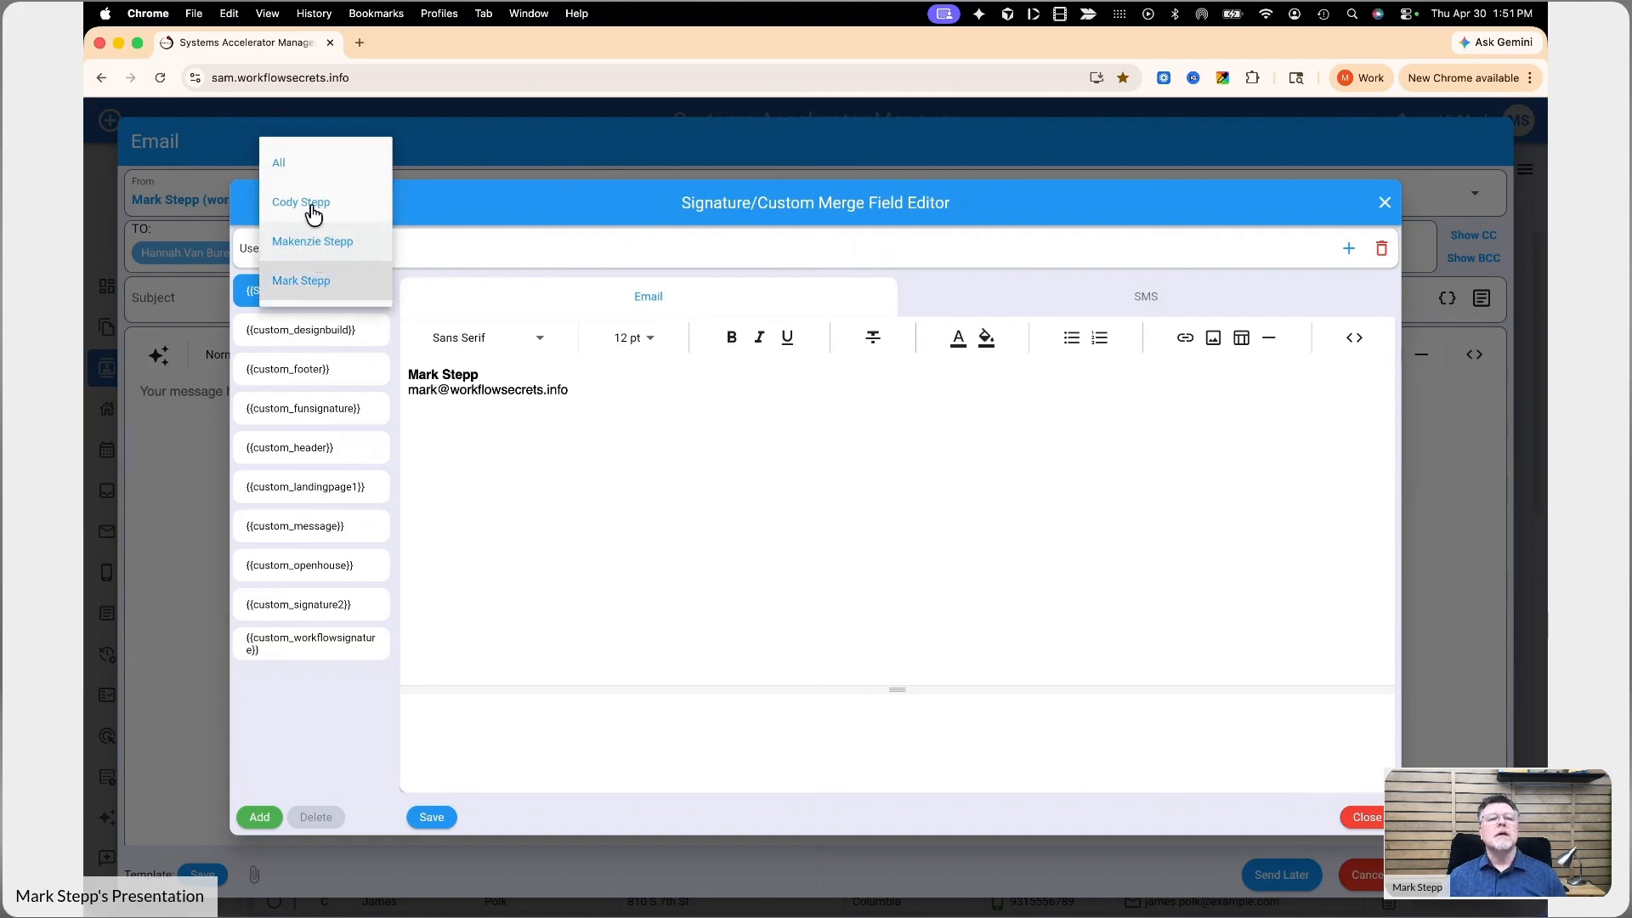
left_click(304, 162)
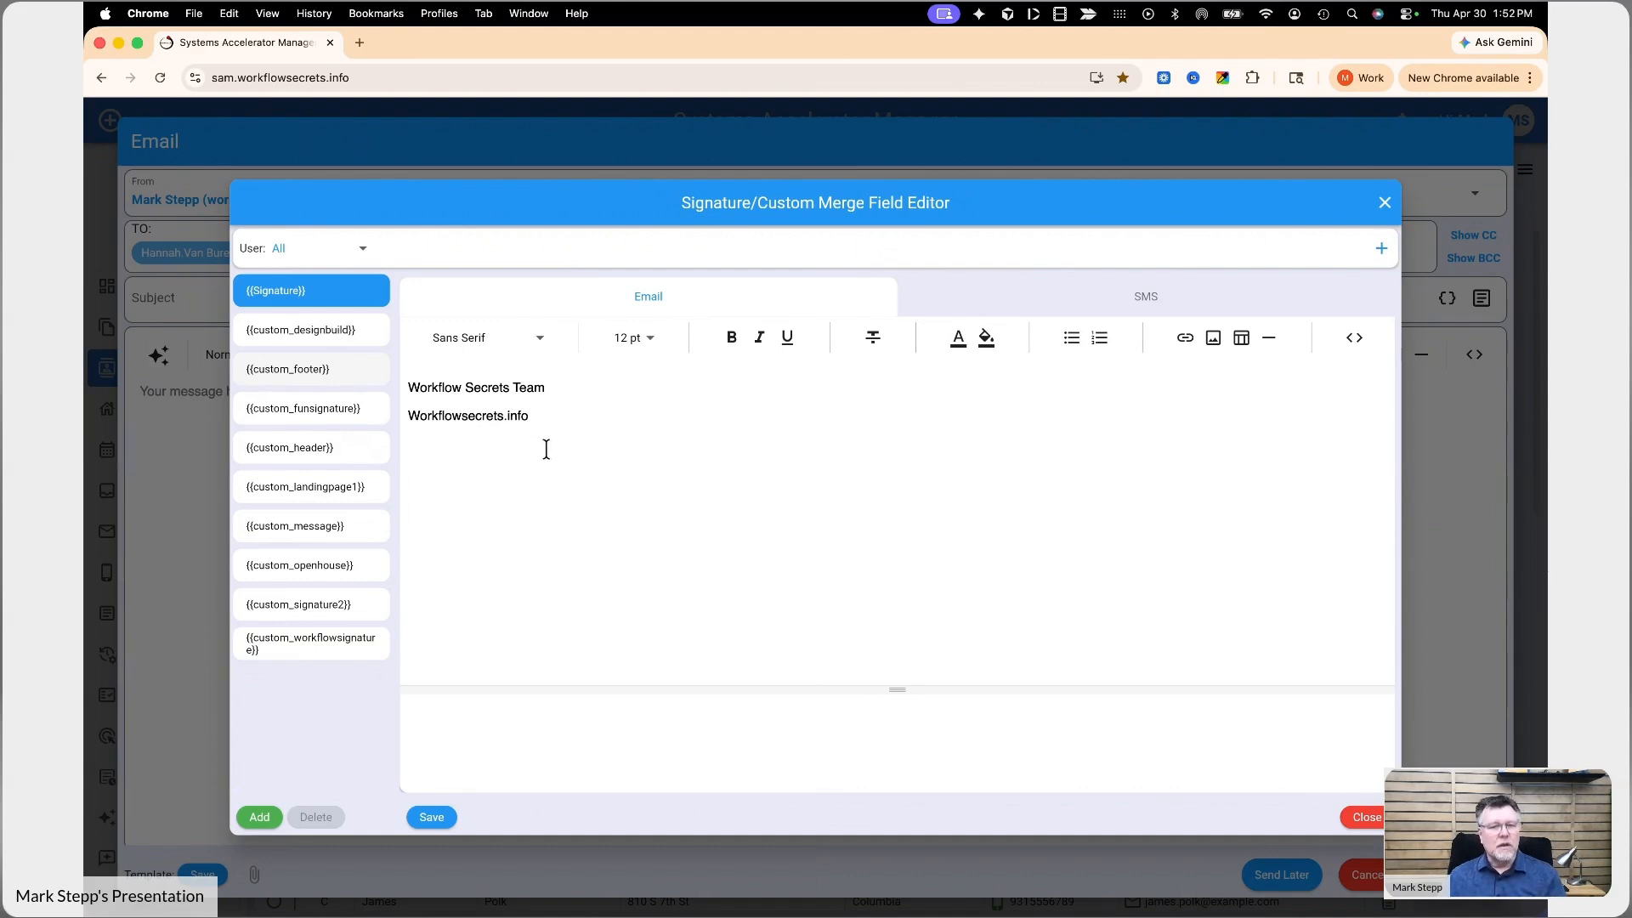
left_click(311, 259)
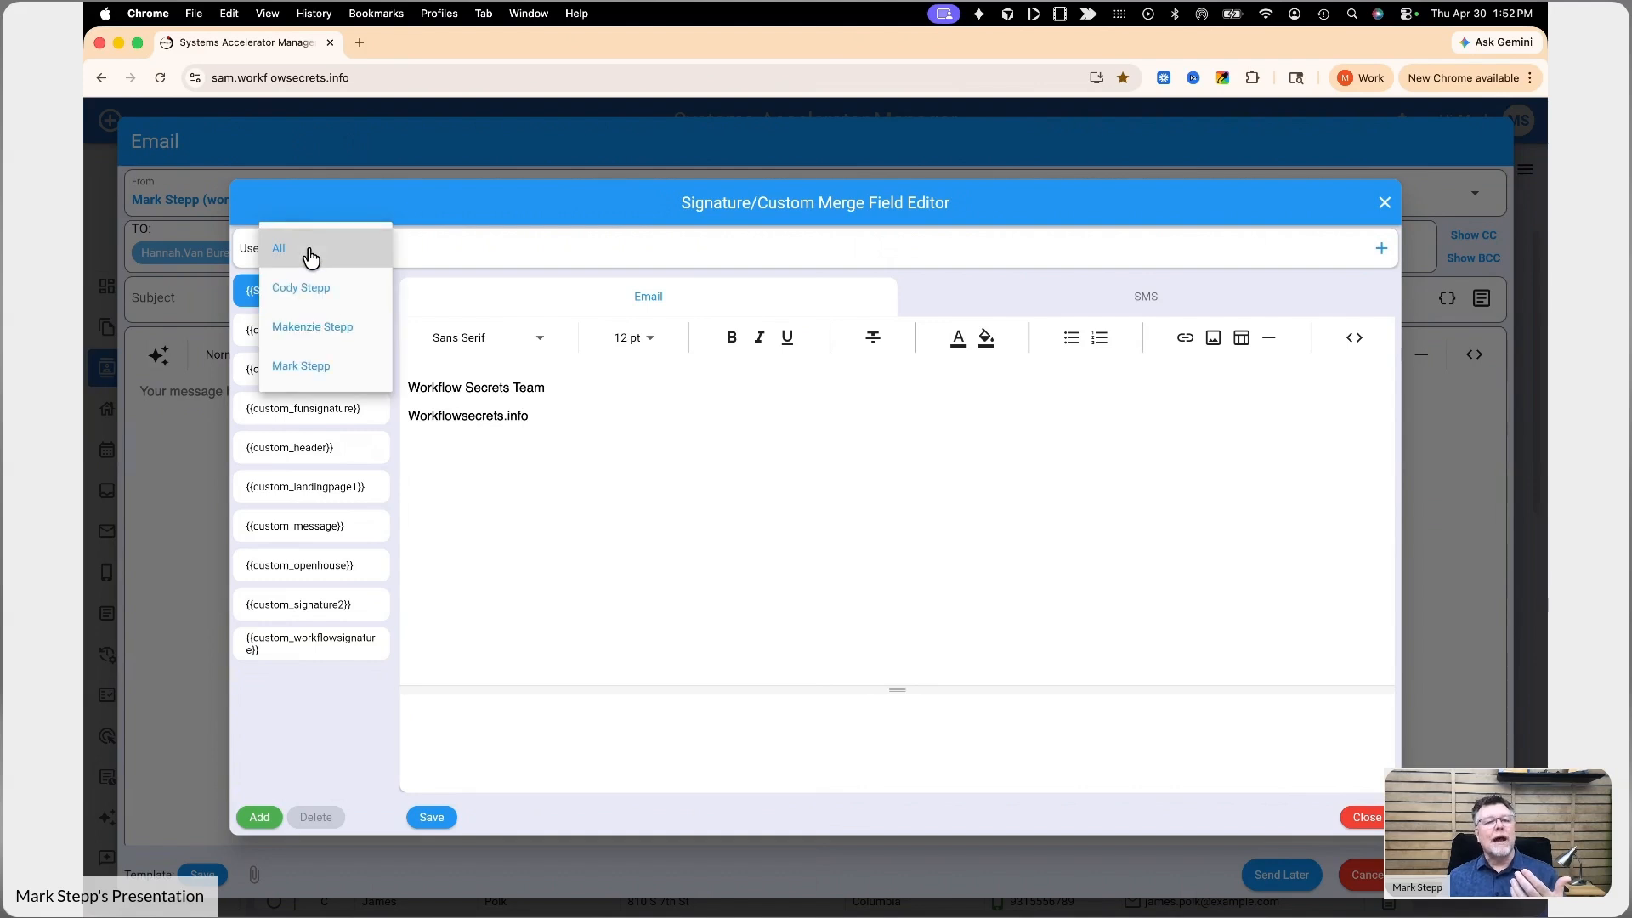
left_click(311, 257)
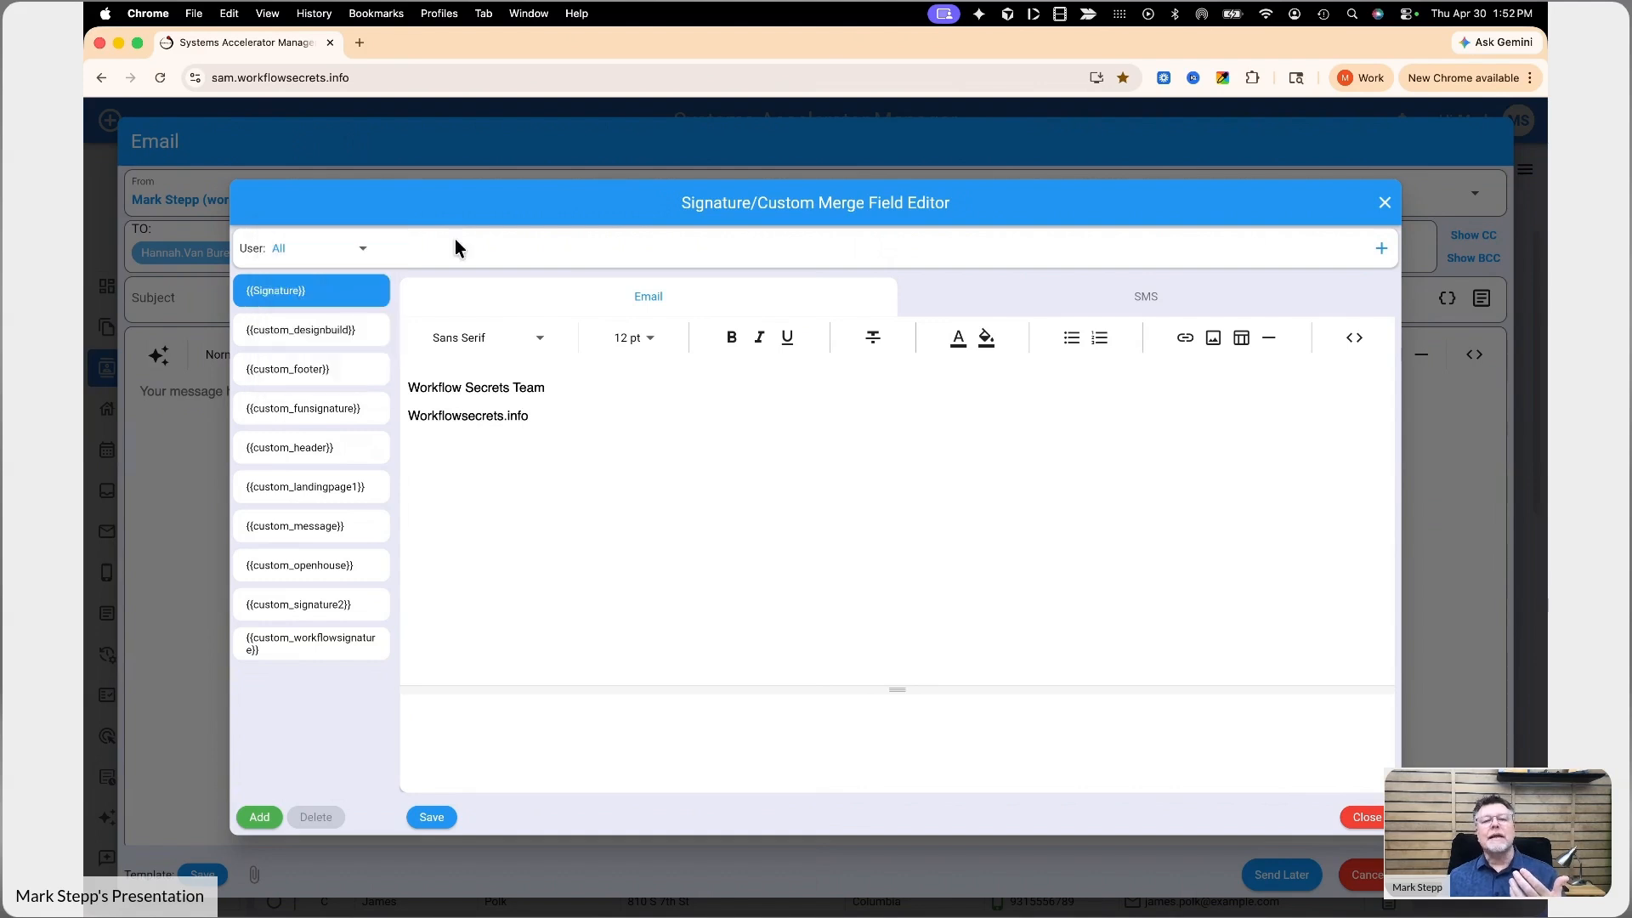
- Add a Signature version for the last available user and enter that user's name, phone number and e-mail address as email content
left_click(1381, 252)
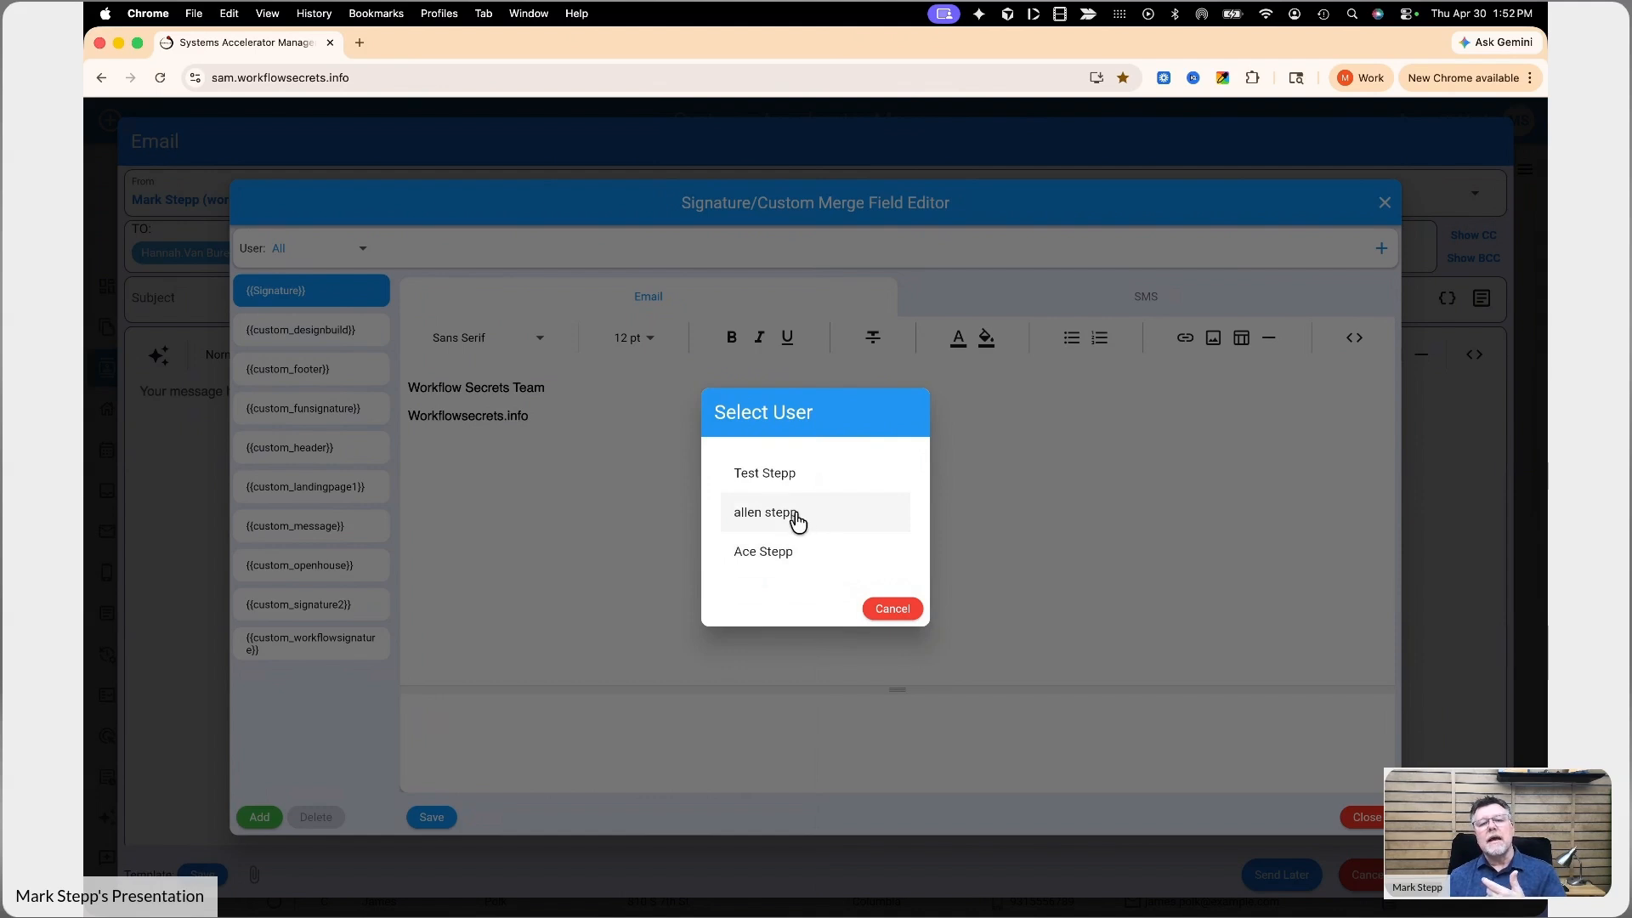
left_click(856, 564)
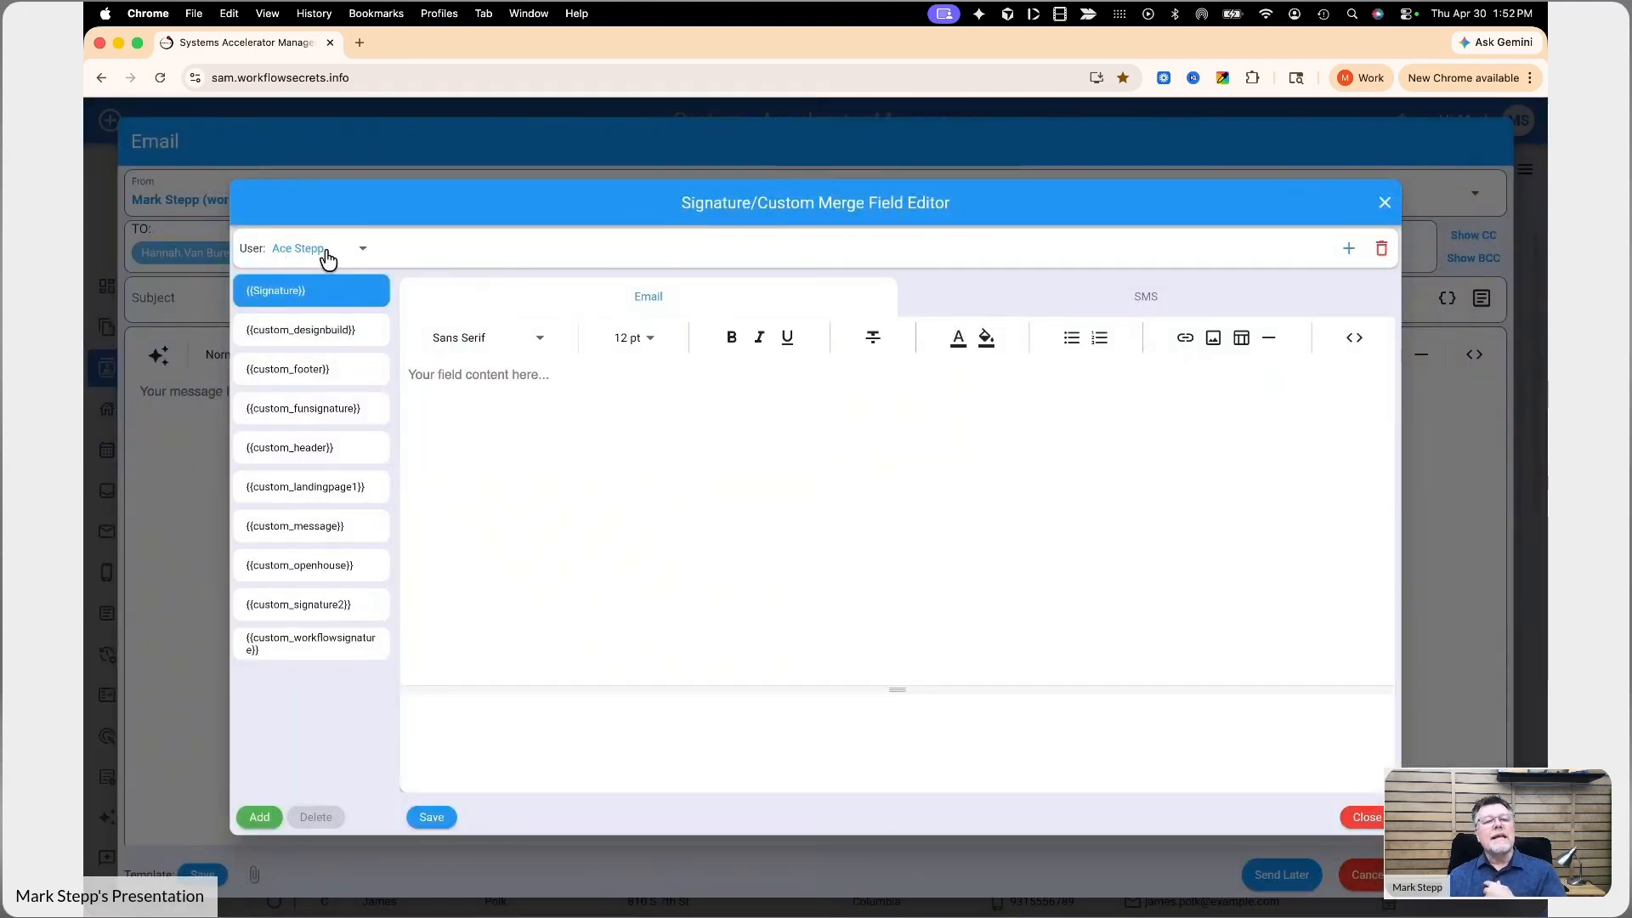
left_click(520, 372)
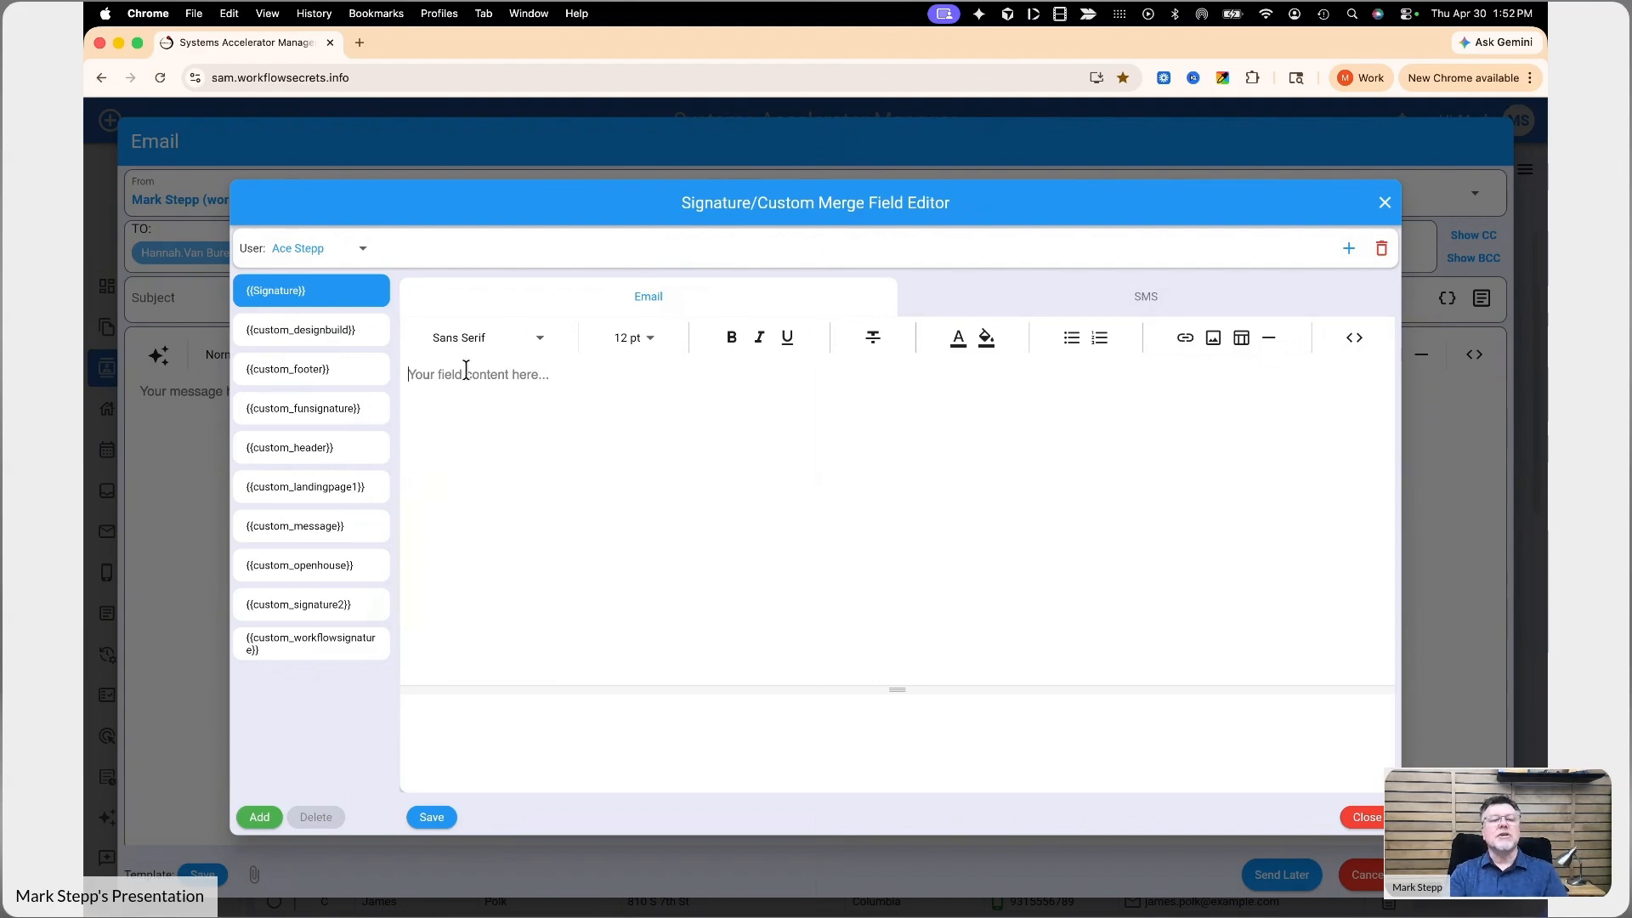
key("Return")
type("(417) 5")
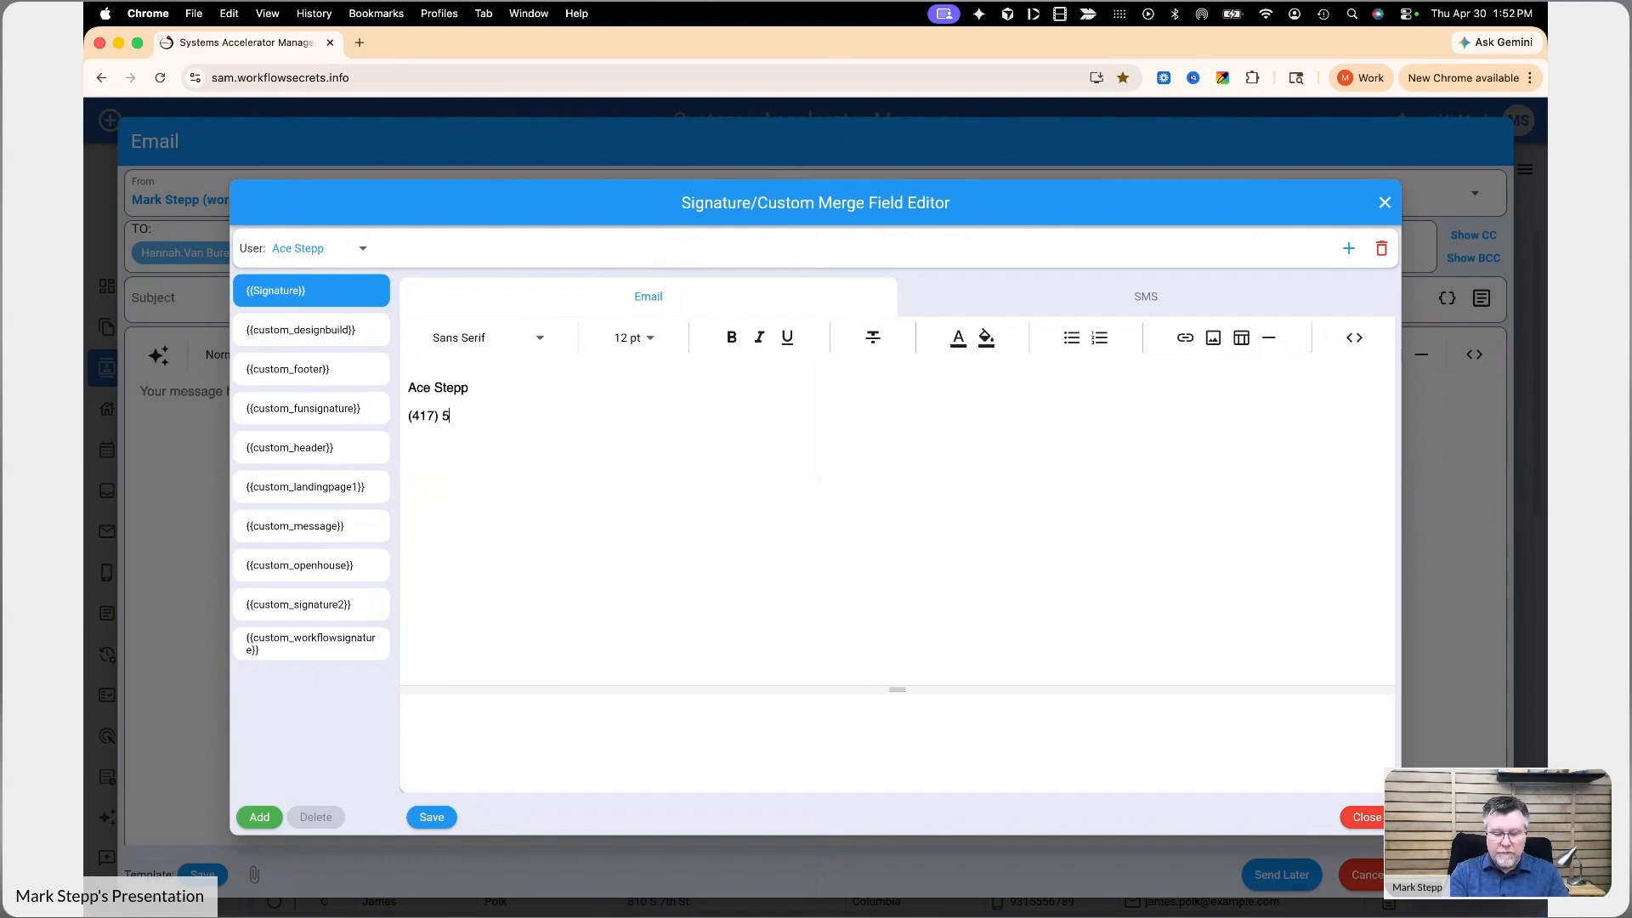
type("55-1212")
key("Return")
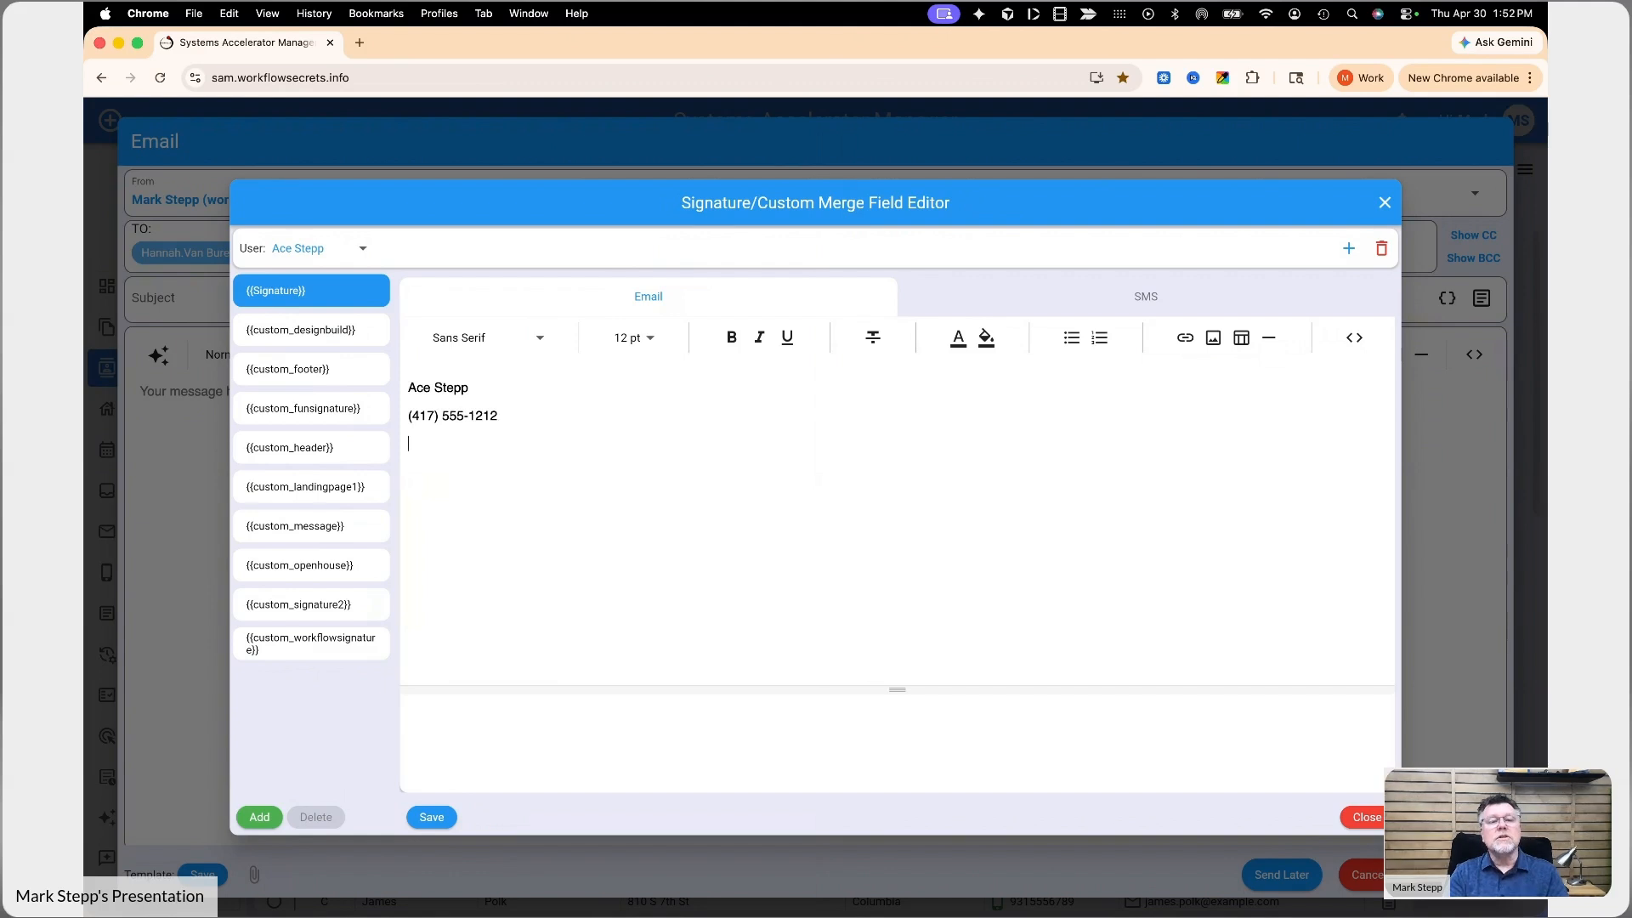
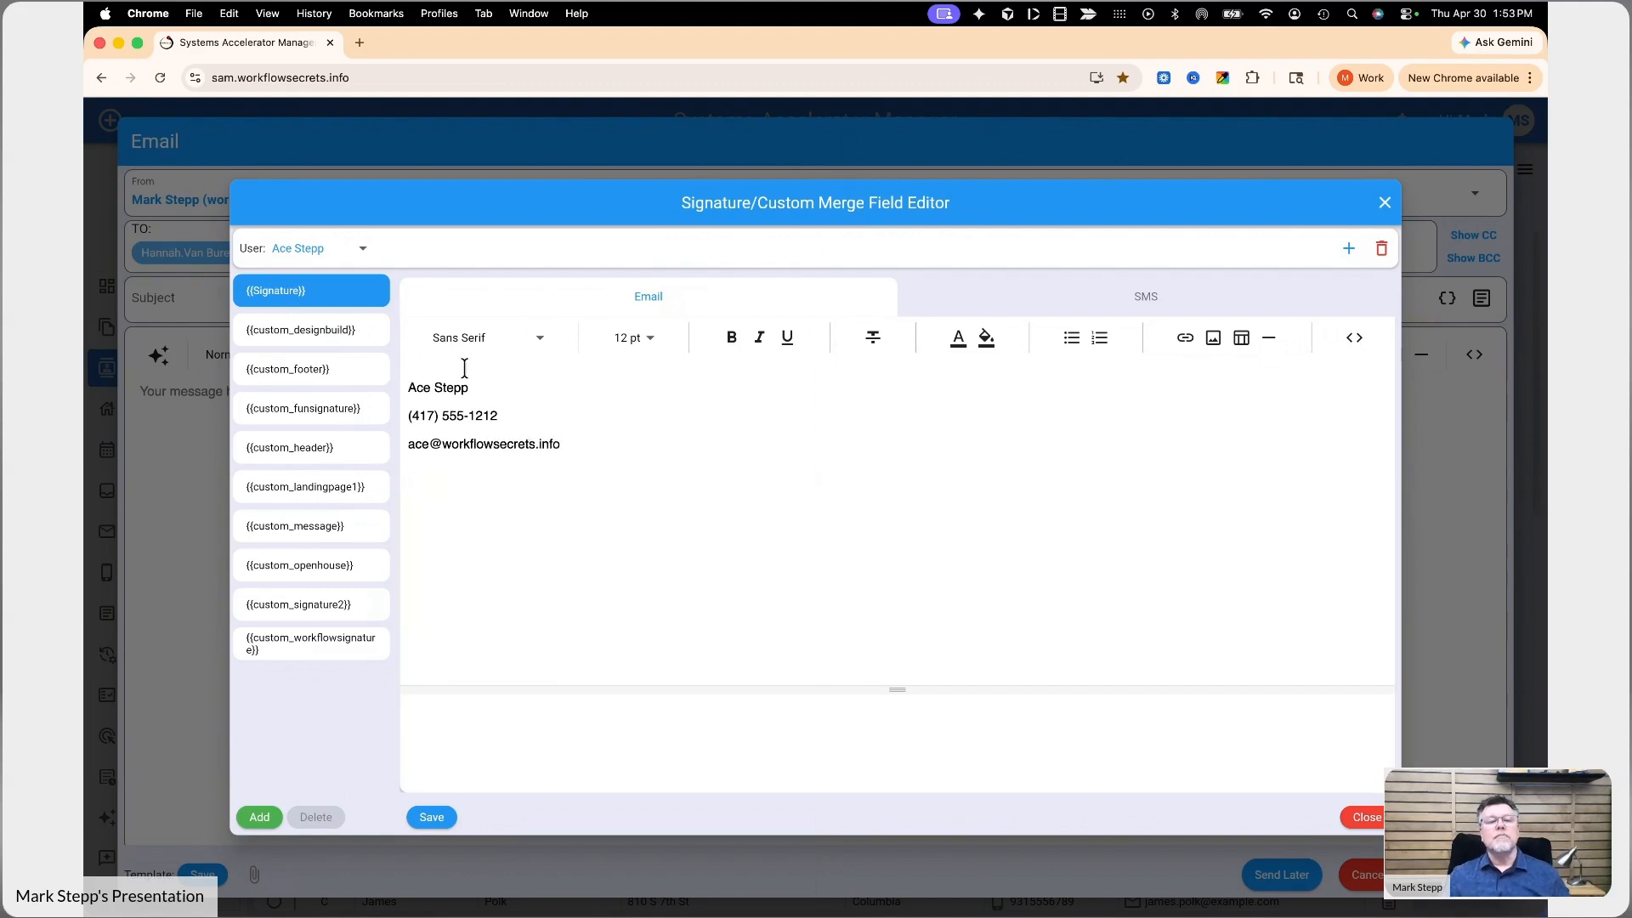
- Copy the user's email signature into its SMS version, remove the e-mail address line, save, and return to the email version
left_click(1095, 313)
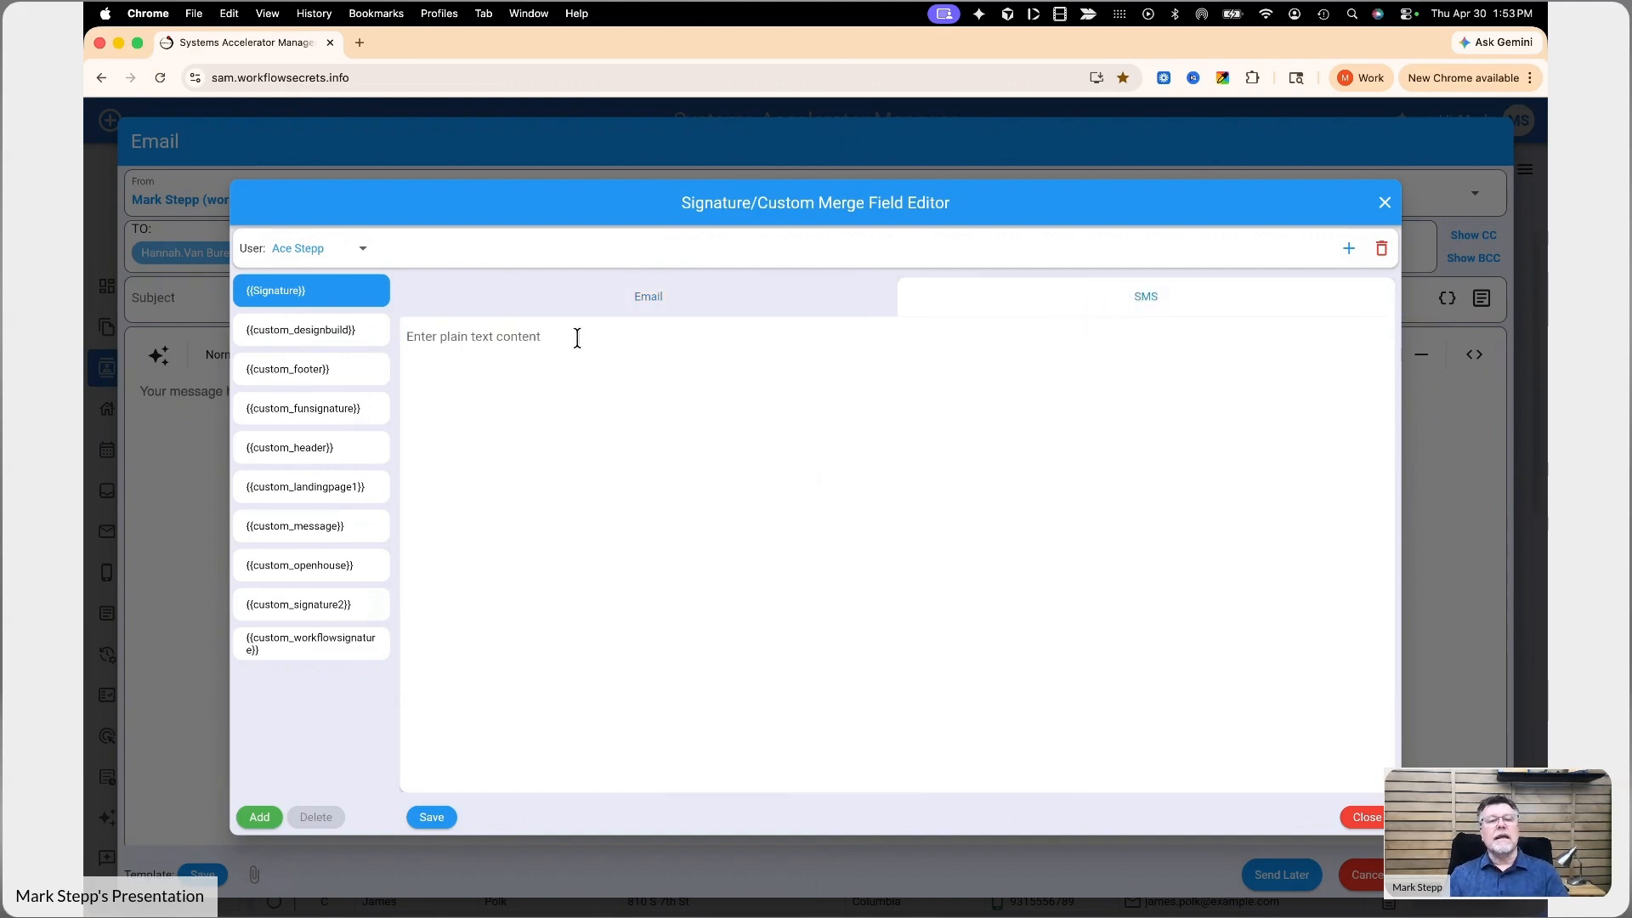
left_click(646, 311)
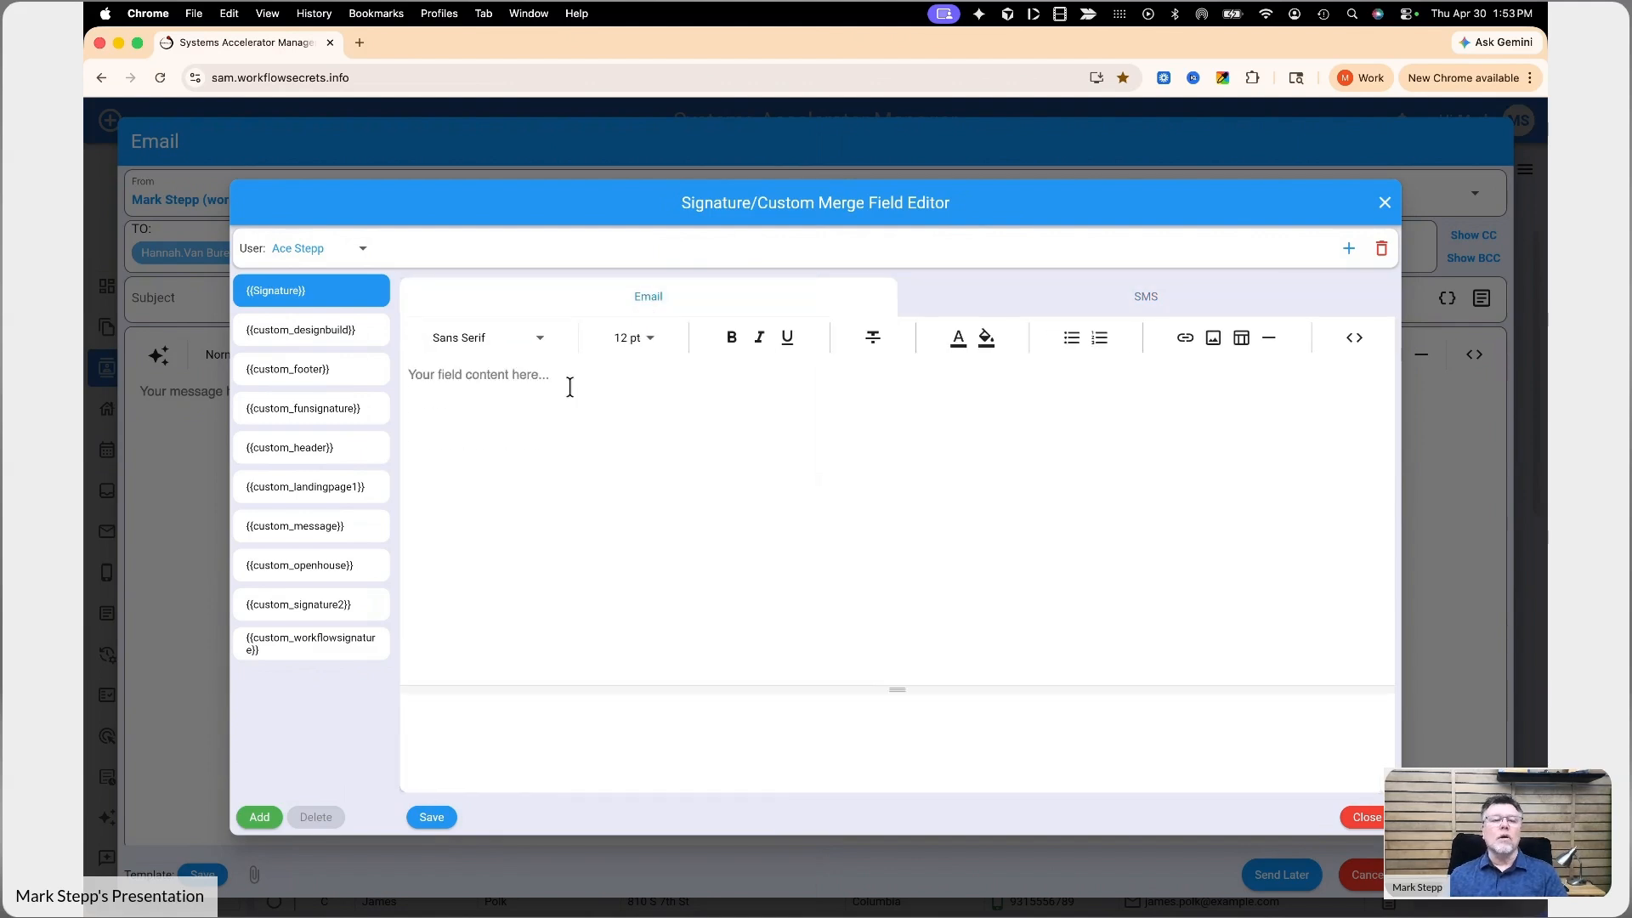
left_click_drag(559, 444, 405, 383)
key("super+c")
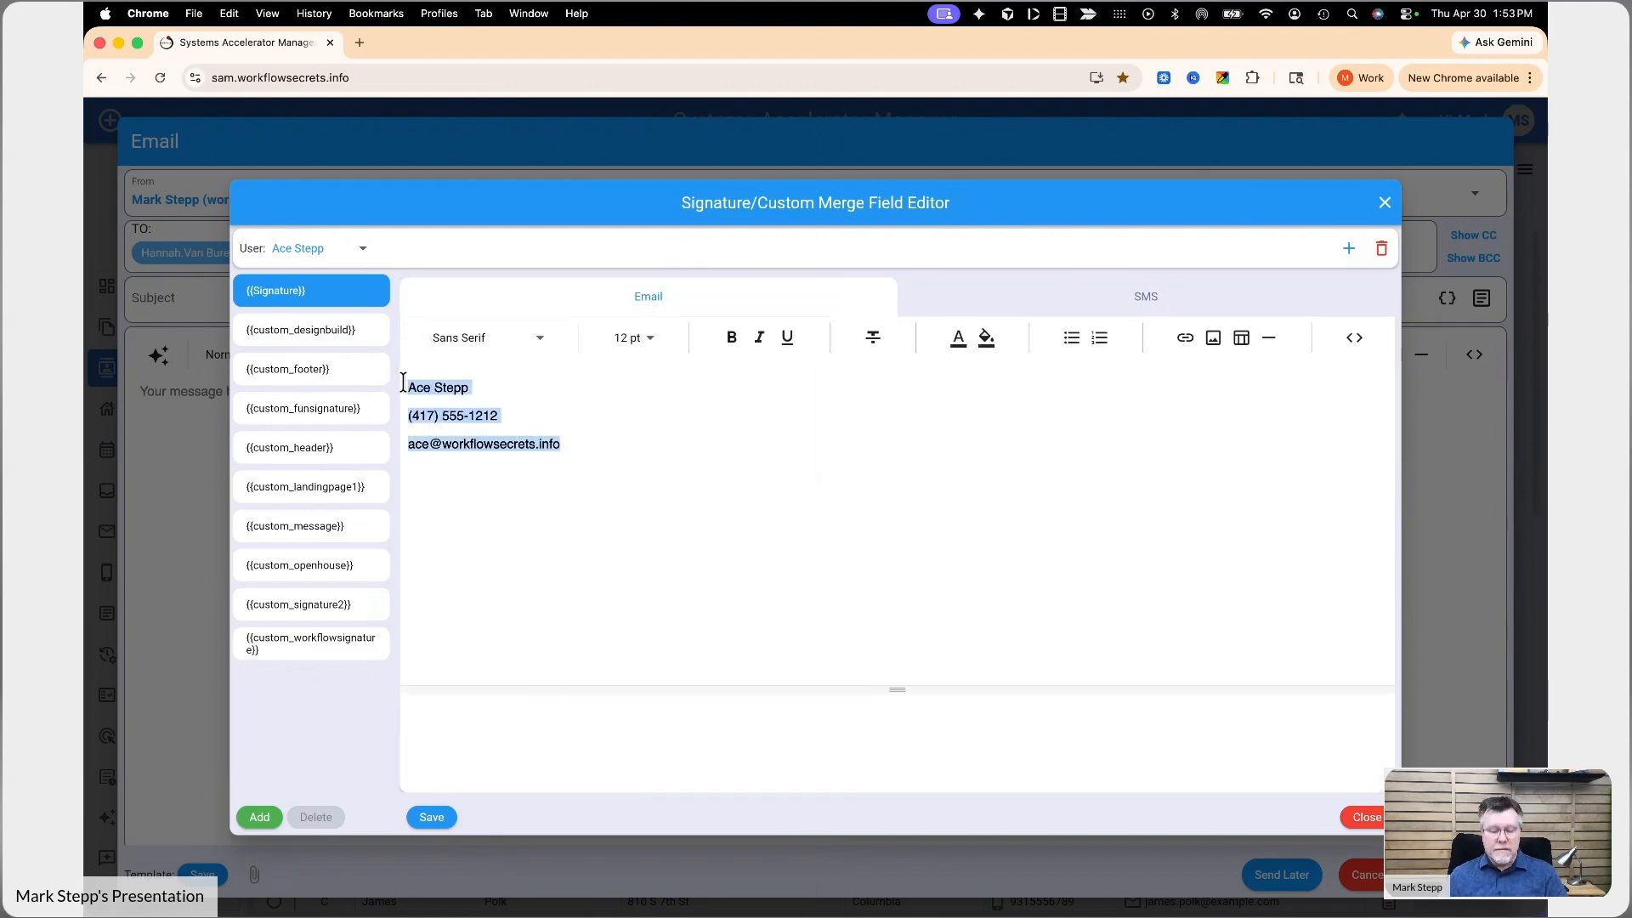
left_click(1058, 317)
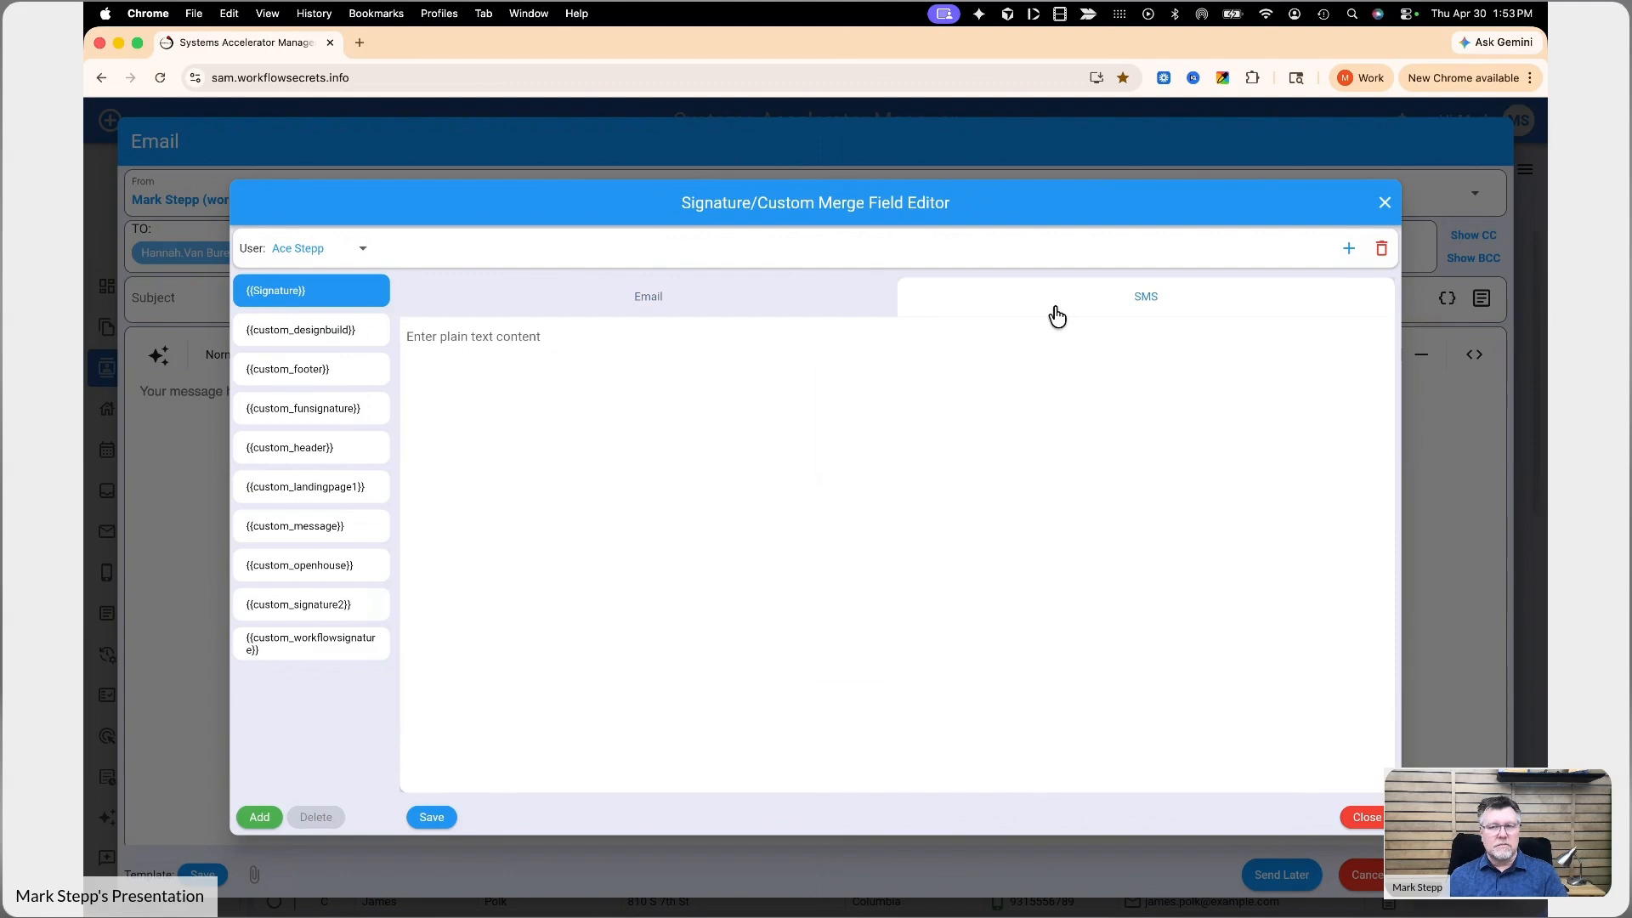
key("super+v")
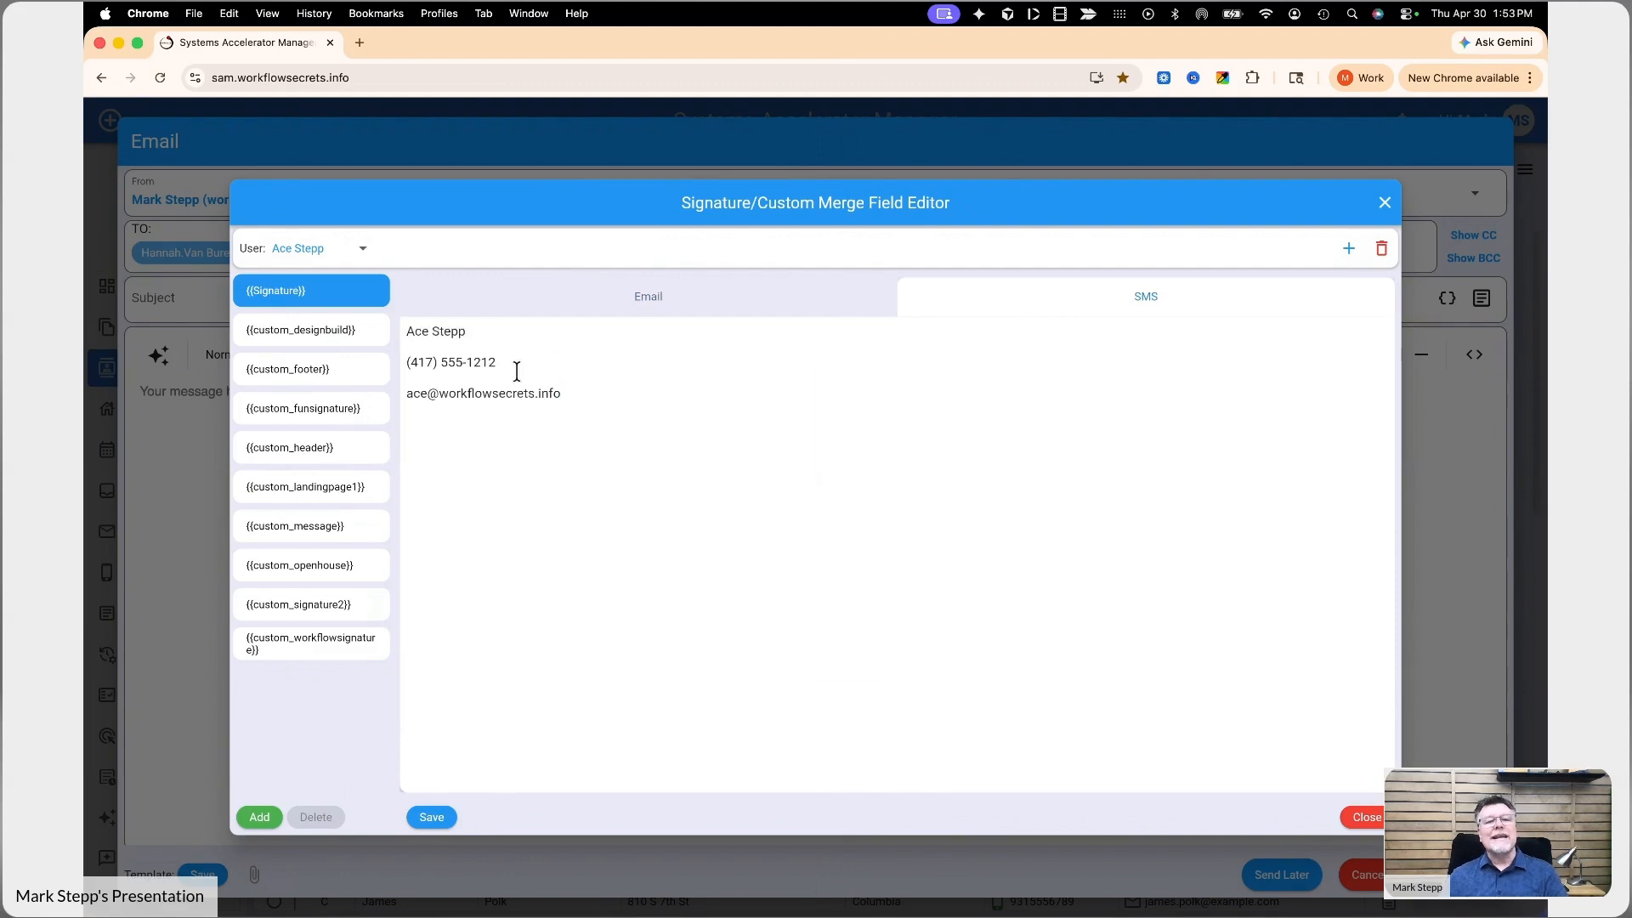
left_click_drag(587, 398, 390, 404)
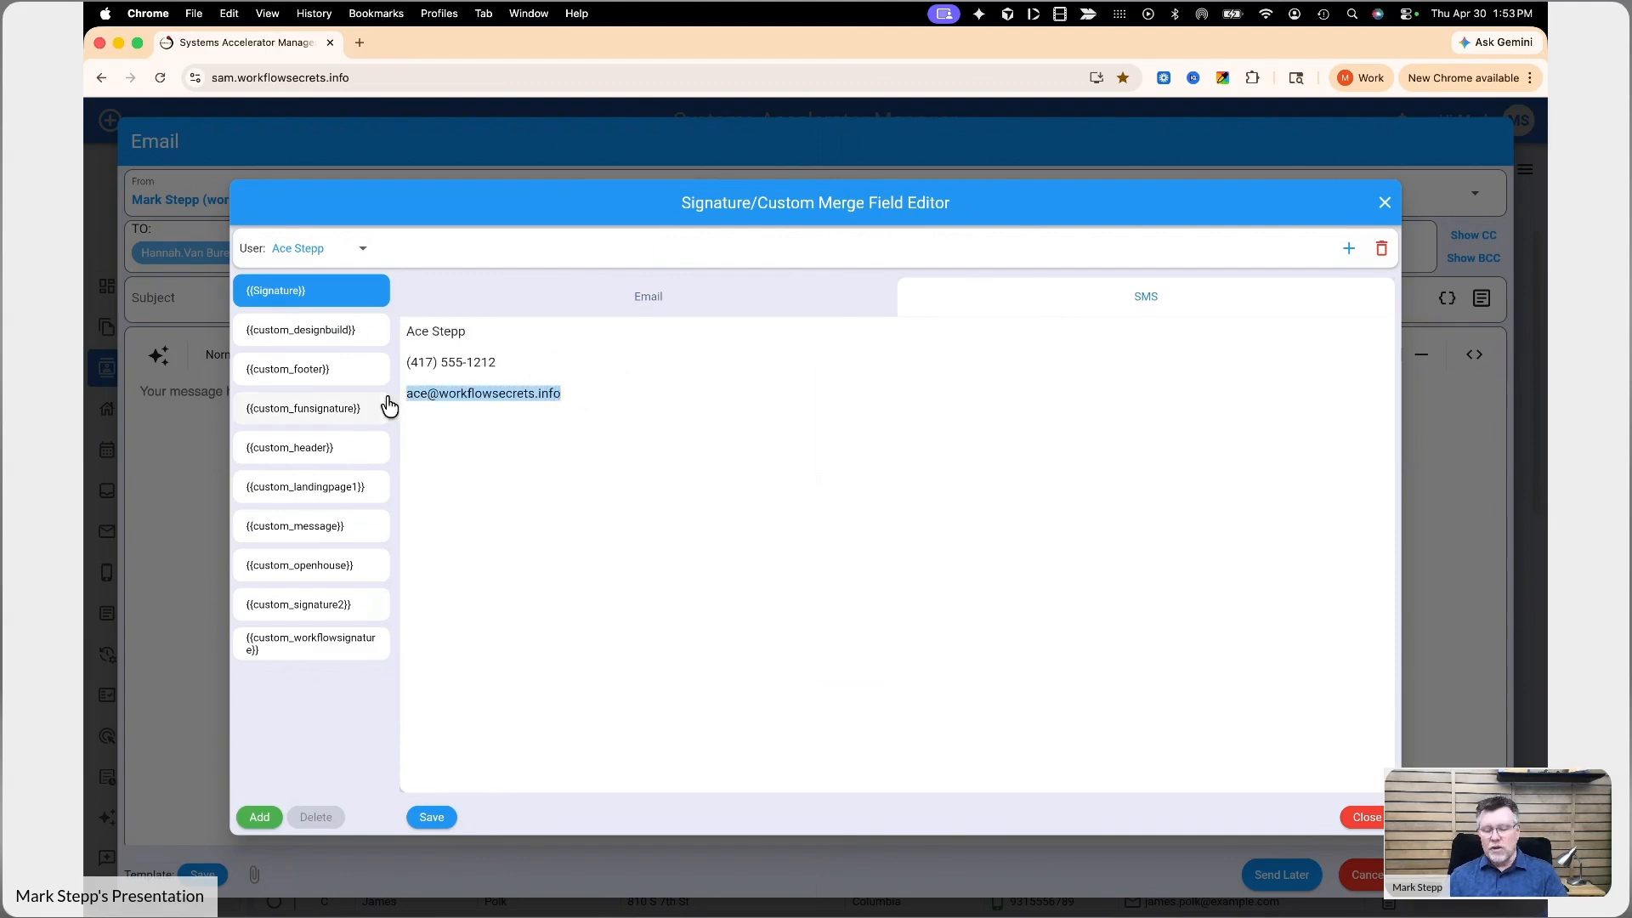
key("BackSpace")
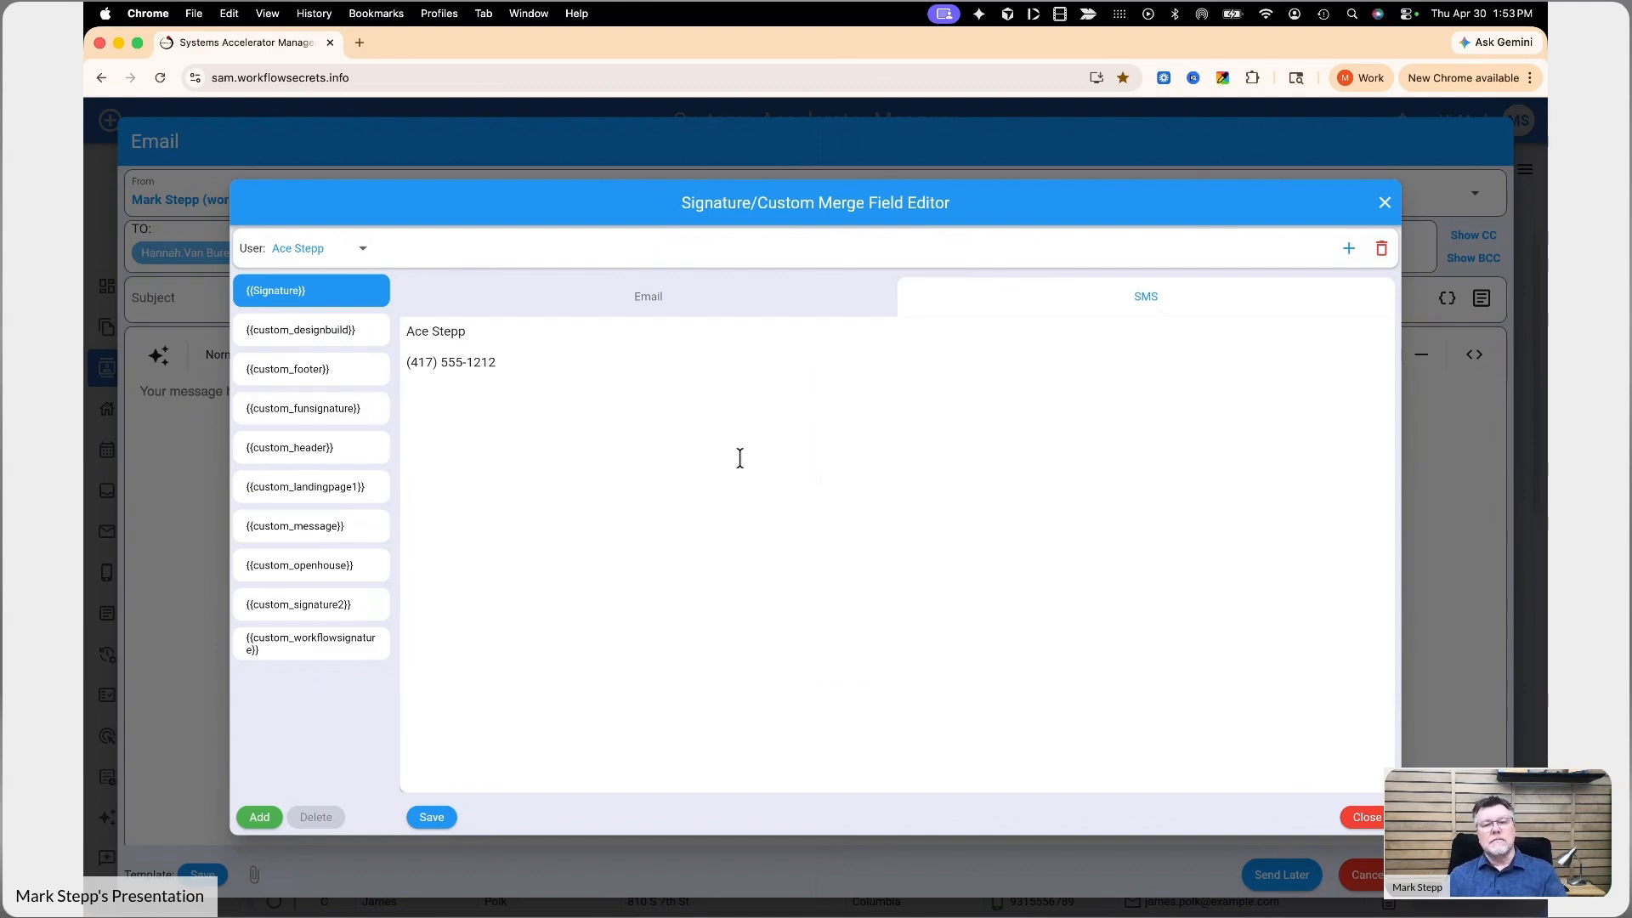
left_click(431, 819)
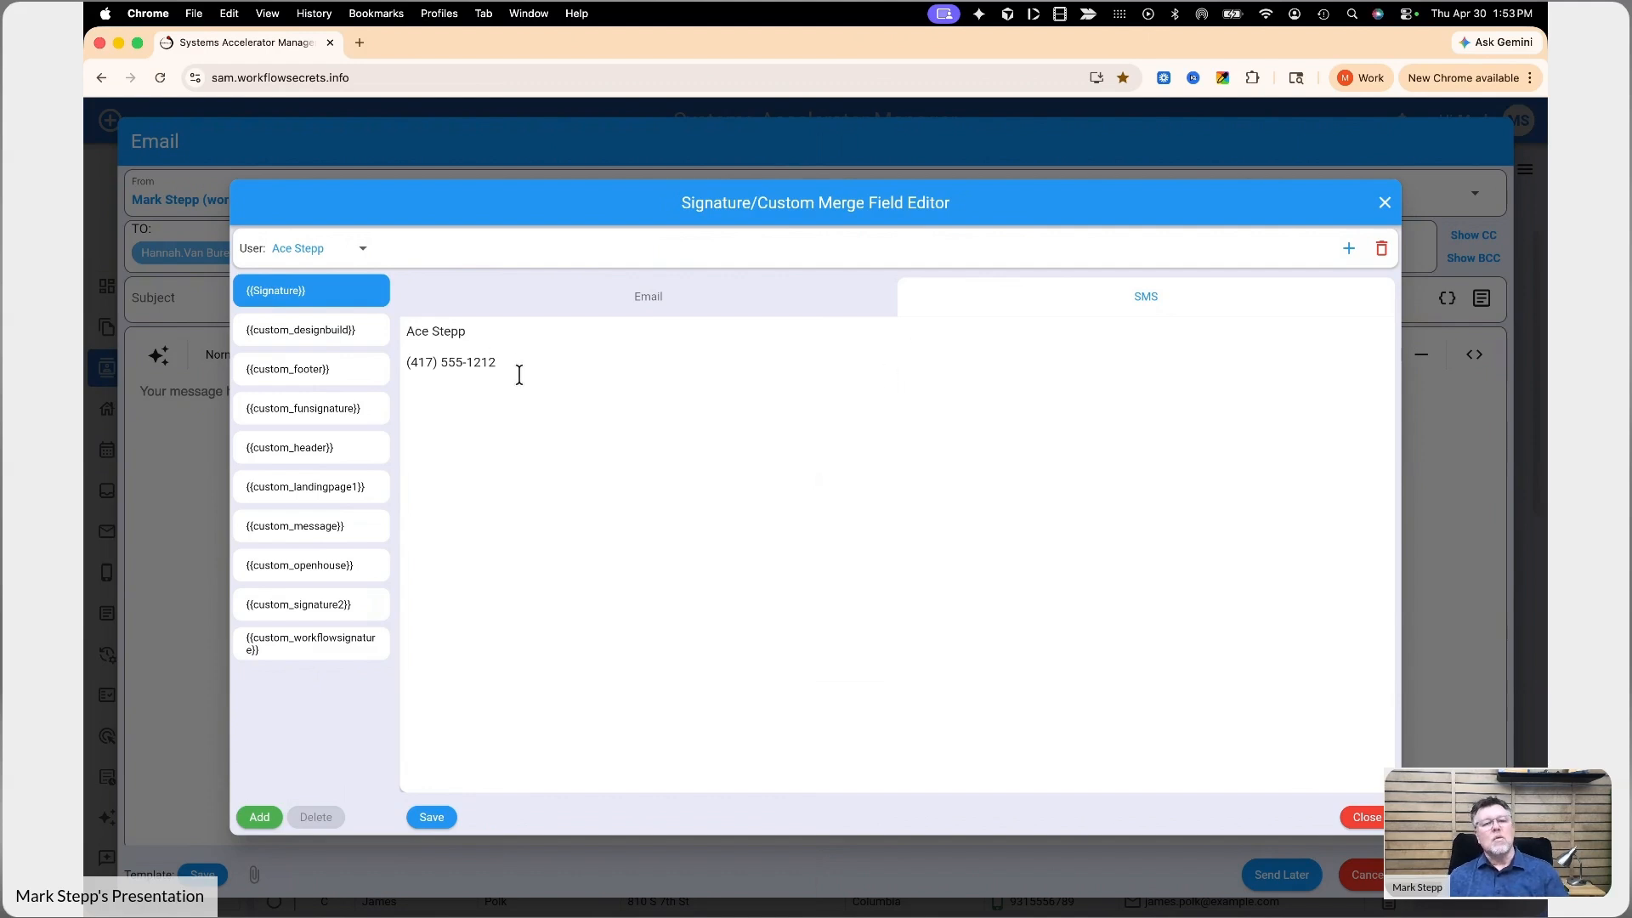
left_click(636, 309)
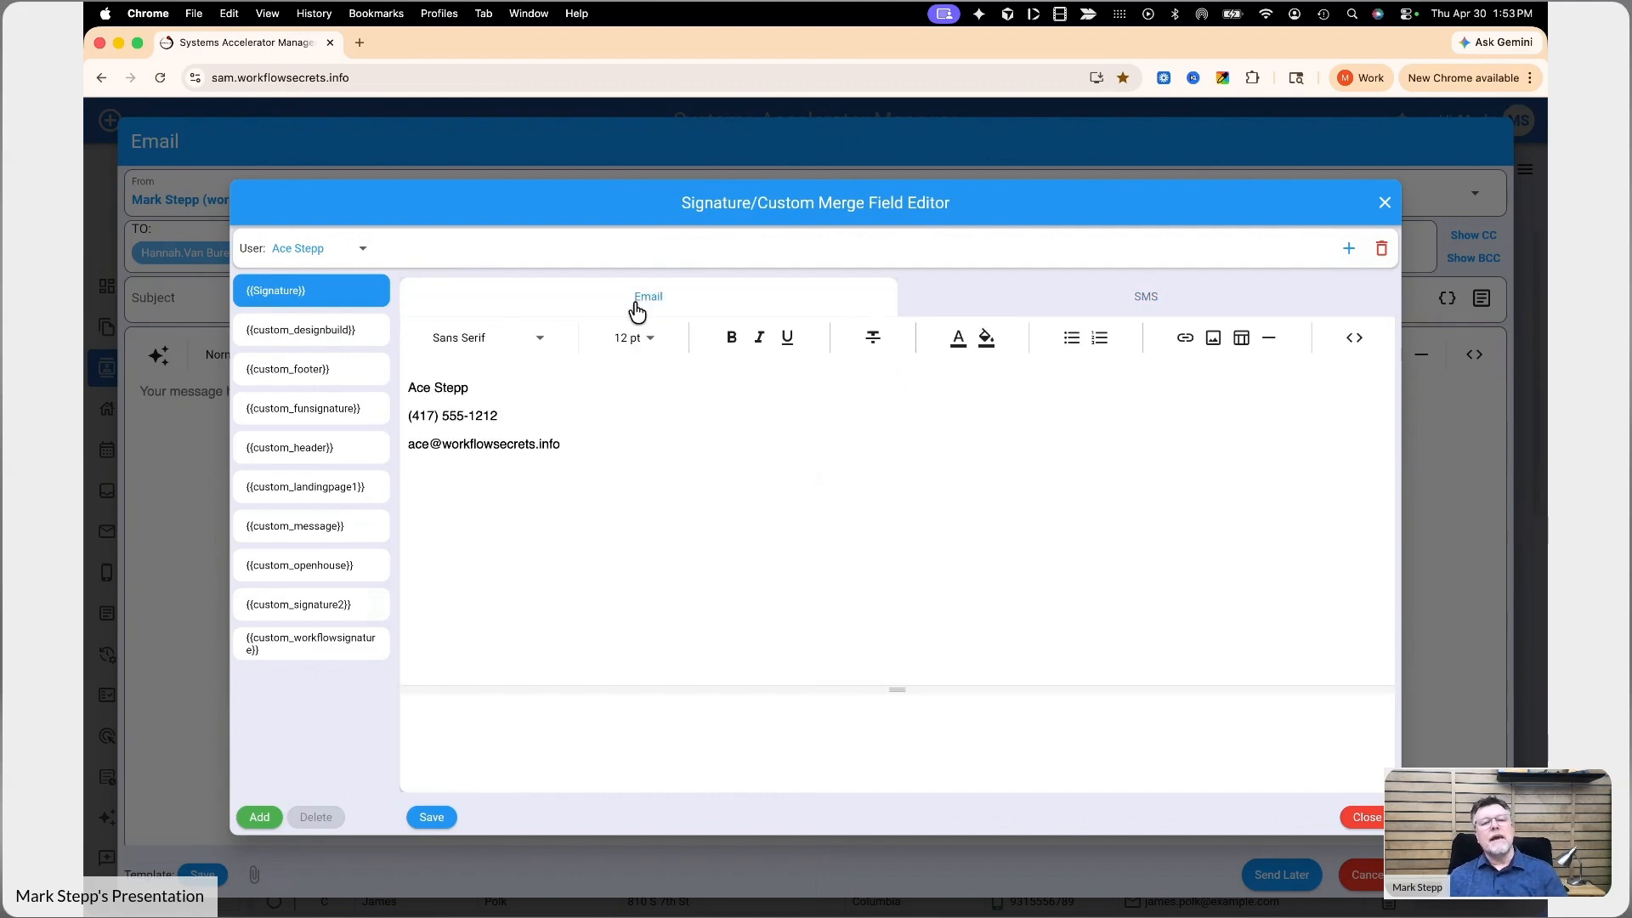
left_click_drag(481, 386, 364, 386)
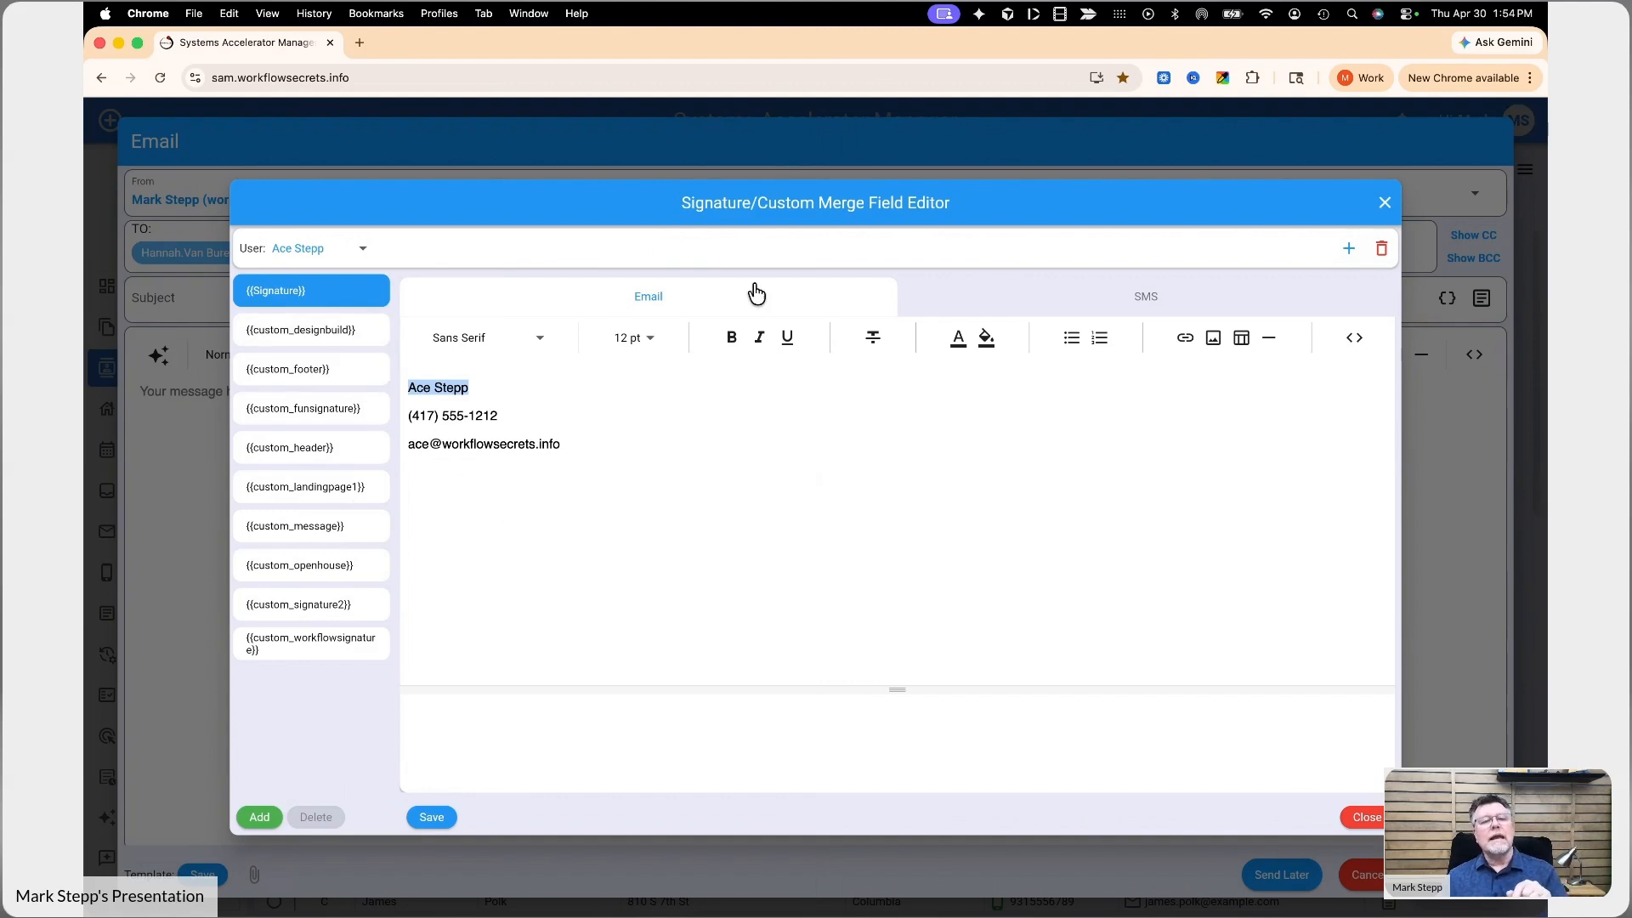
- Add a custom merge field named BragList and open its email content for all users
left_click(257, 821)
left_click(799, 511)
type("Br")
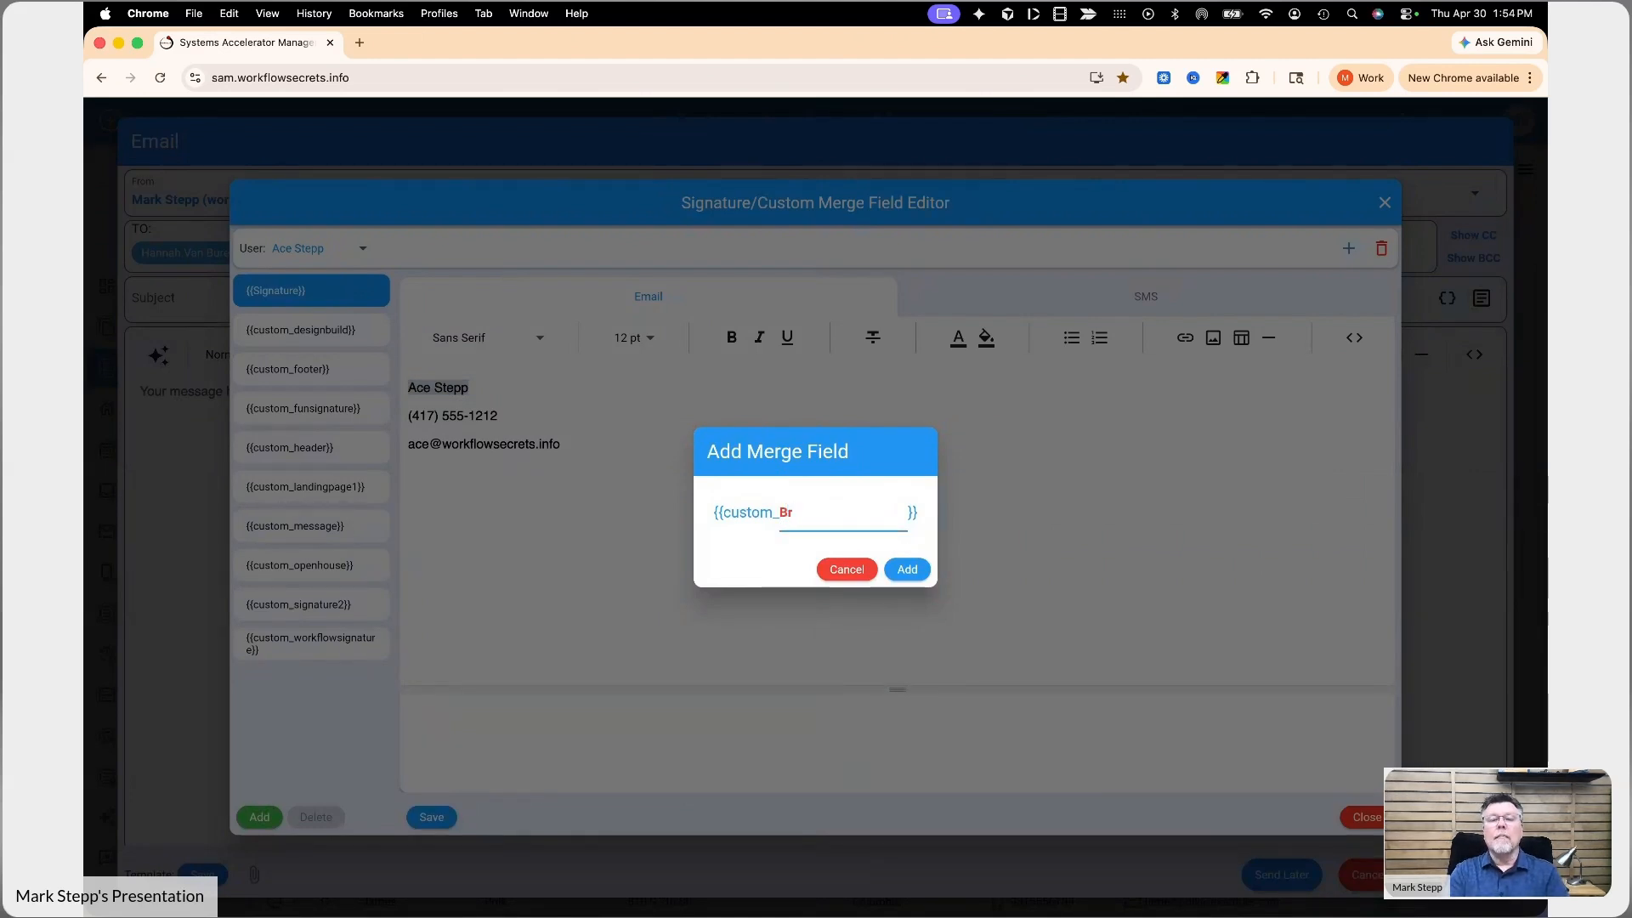
type("agList")
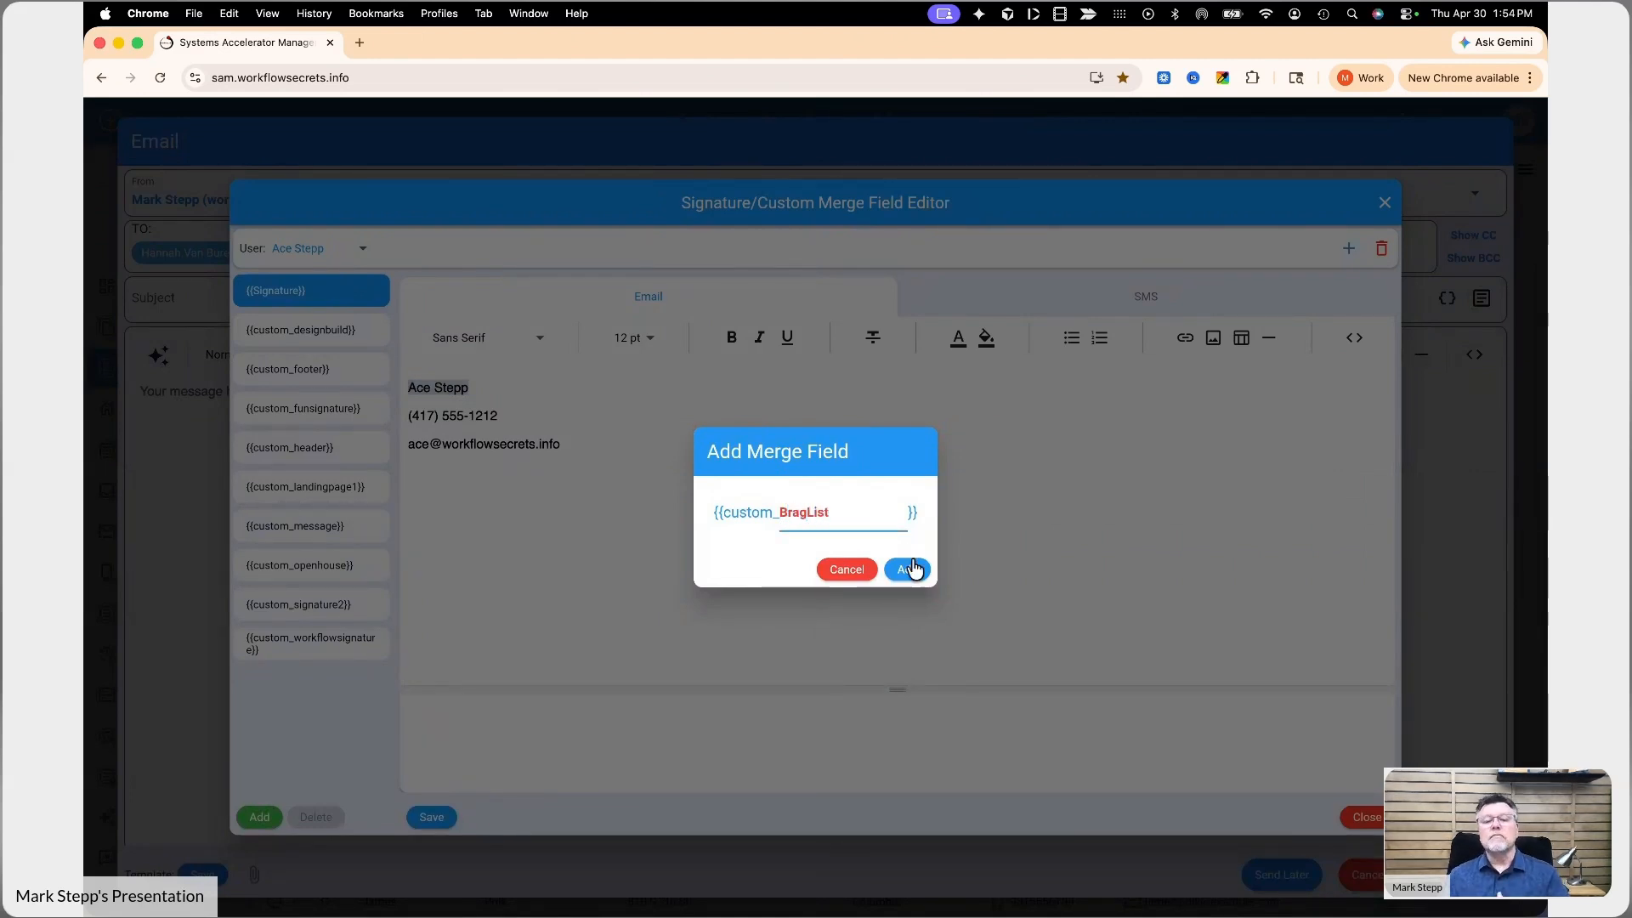
left_click(907, 570)
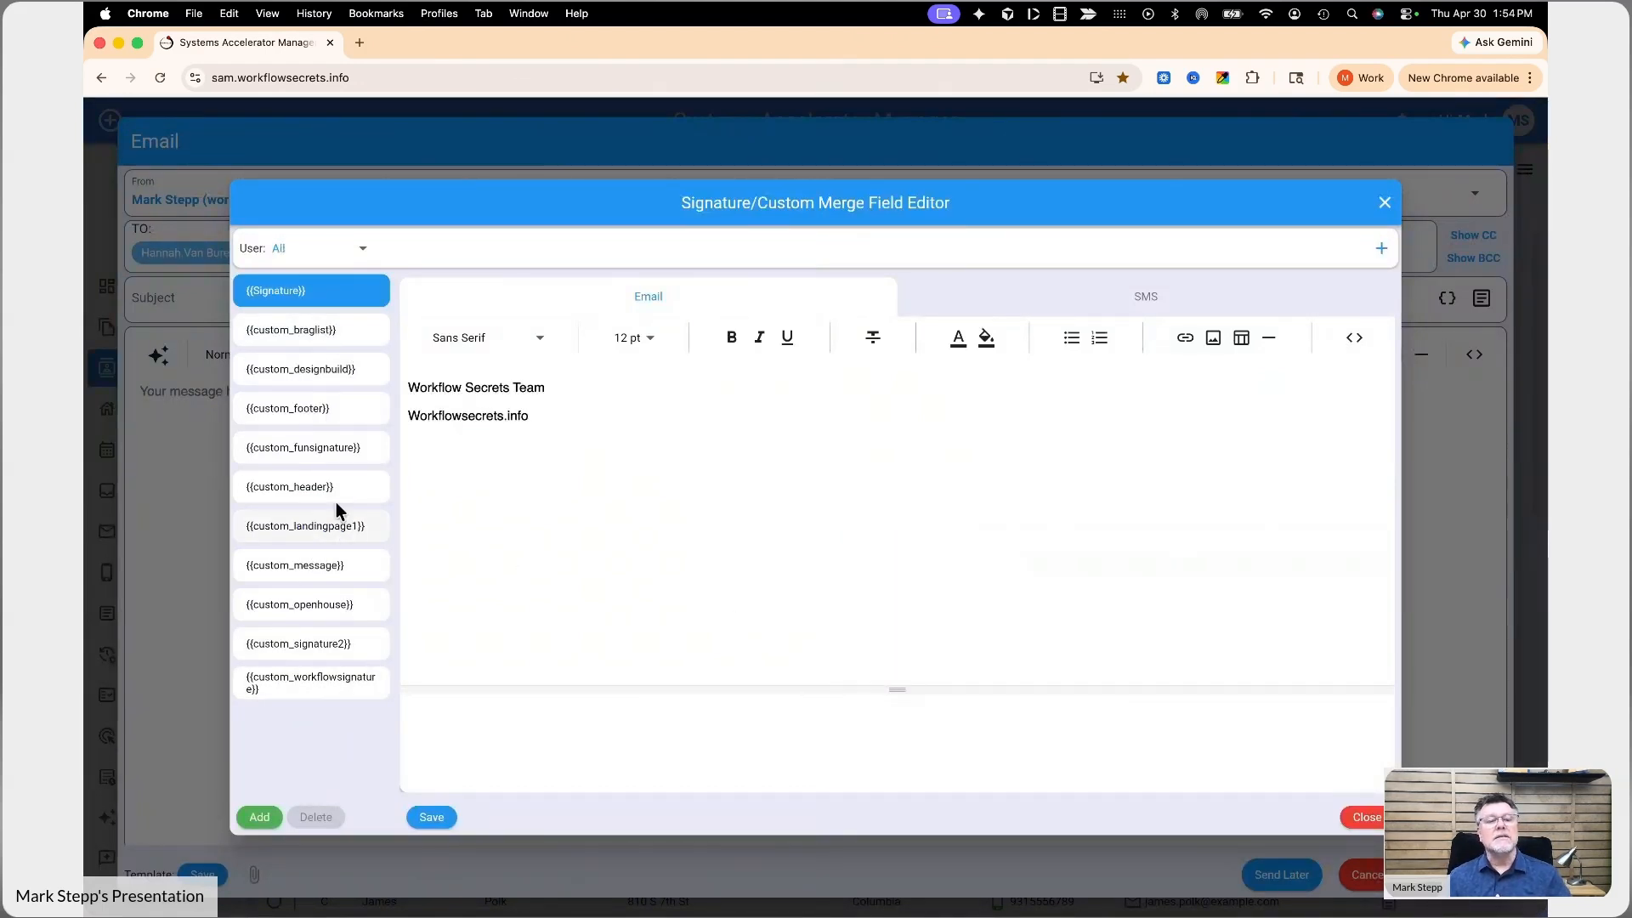
left_click(323, 333)
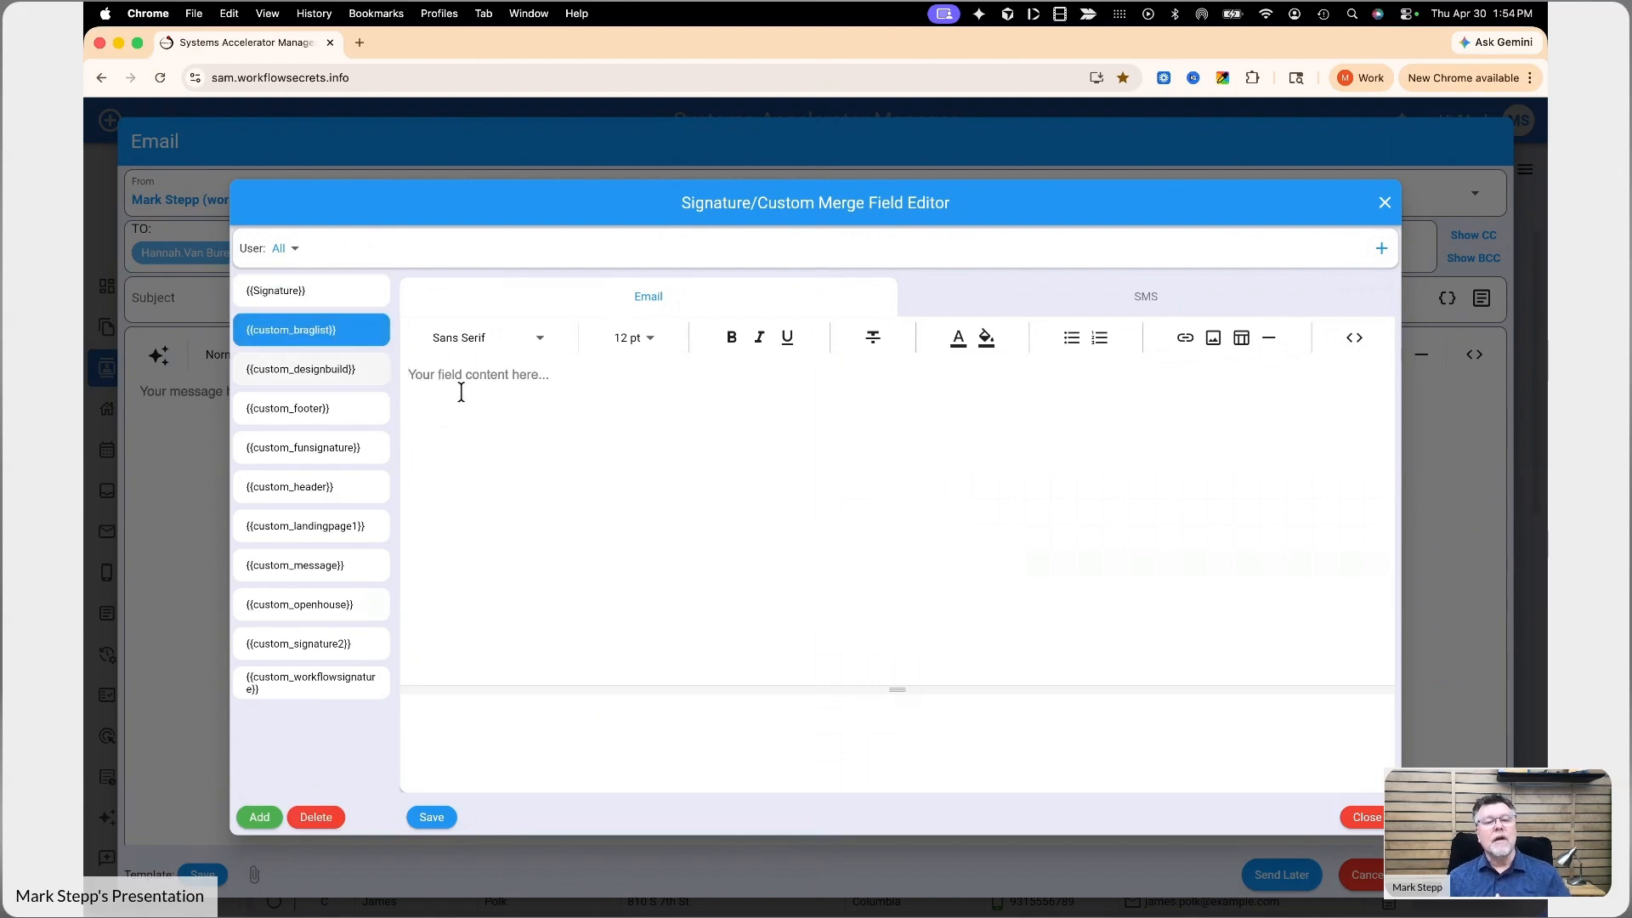
left_click(636, 426)
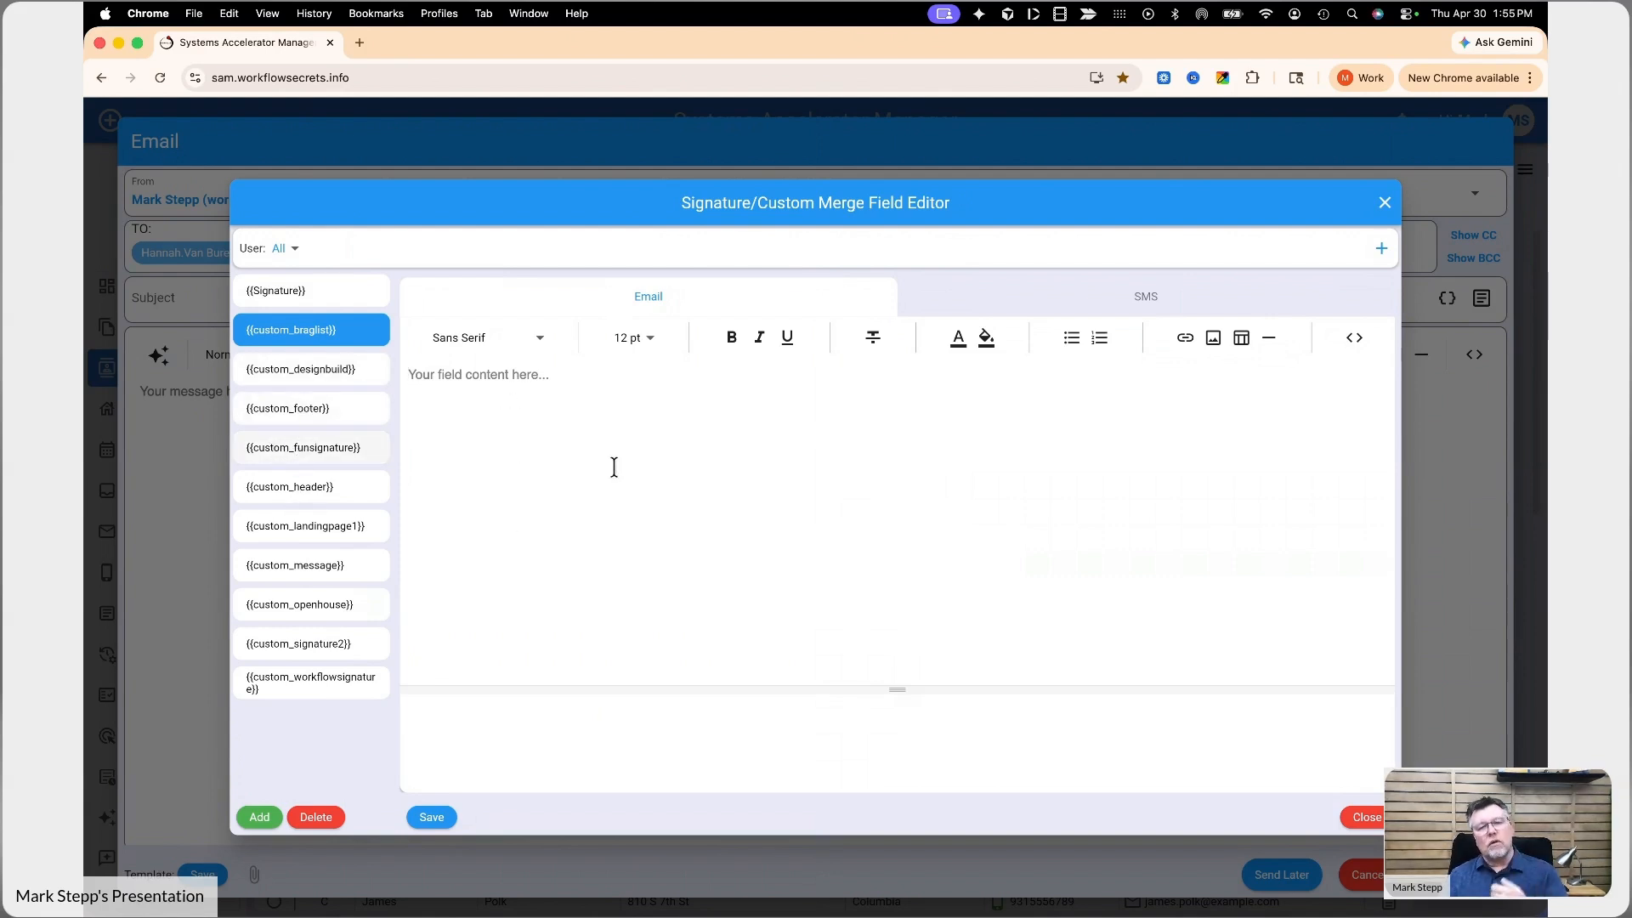
- Add a user-specific version of the custom_braglist field for the fourth listed user and switch back to the All version
left_click(284, 249)
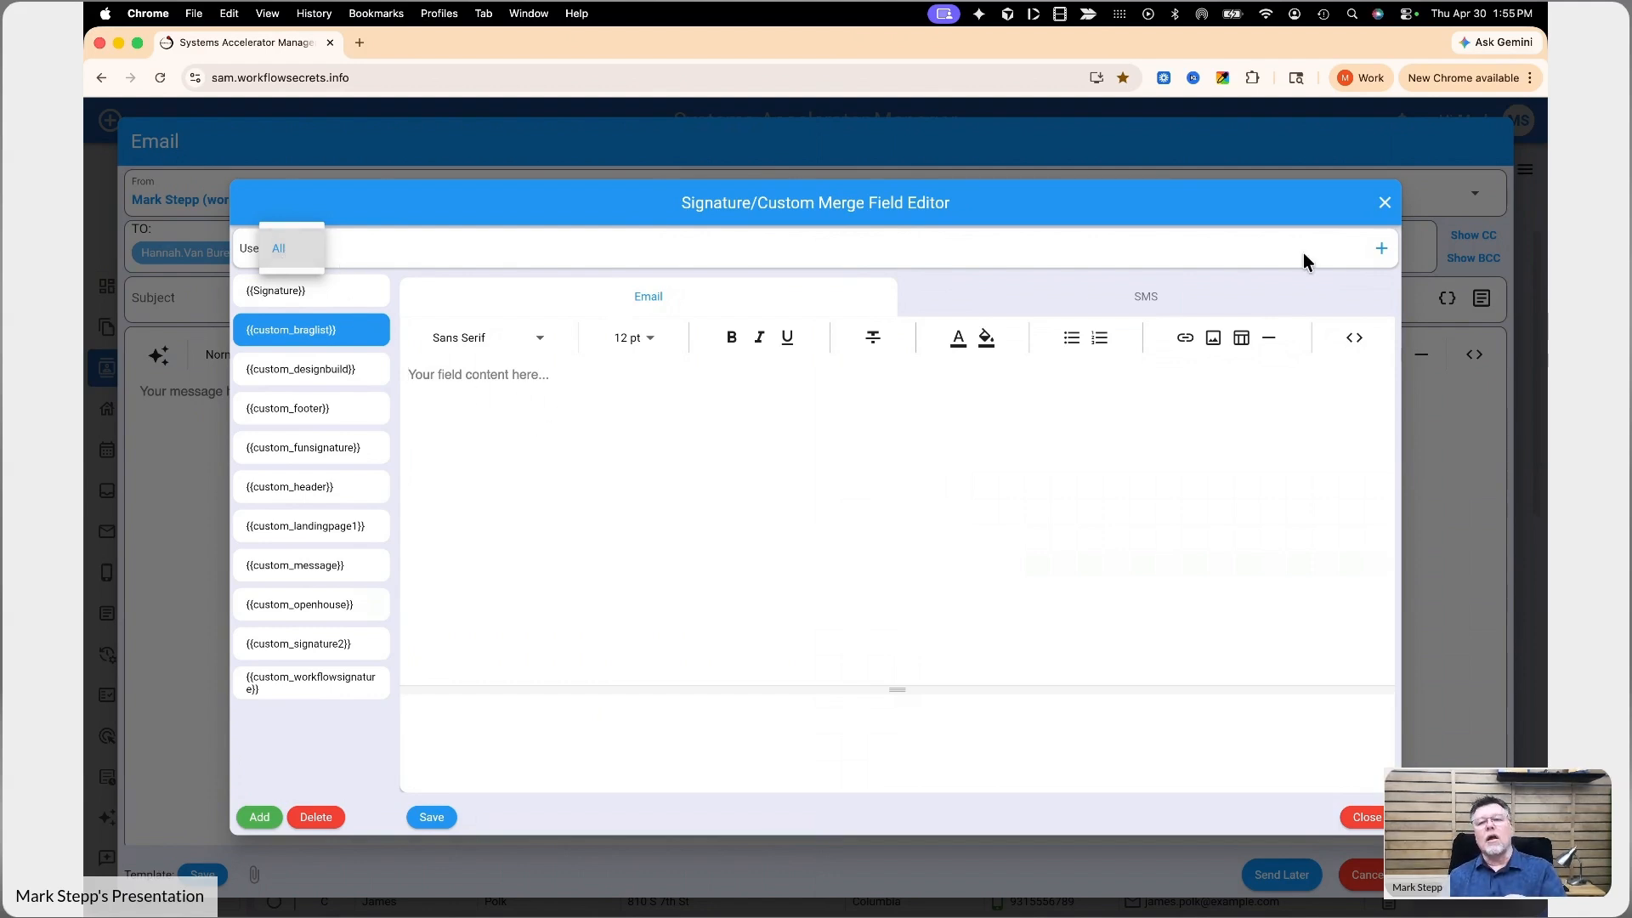
left_click(1382, 250)
left_click(1382, 252)
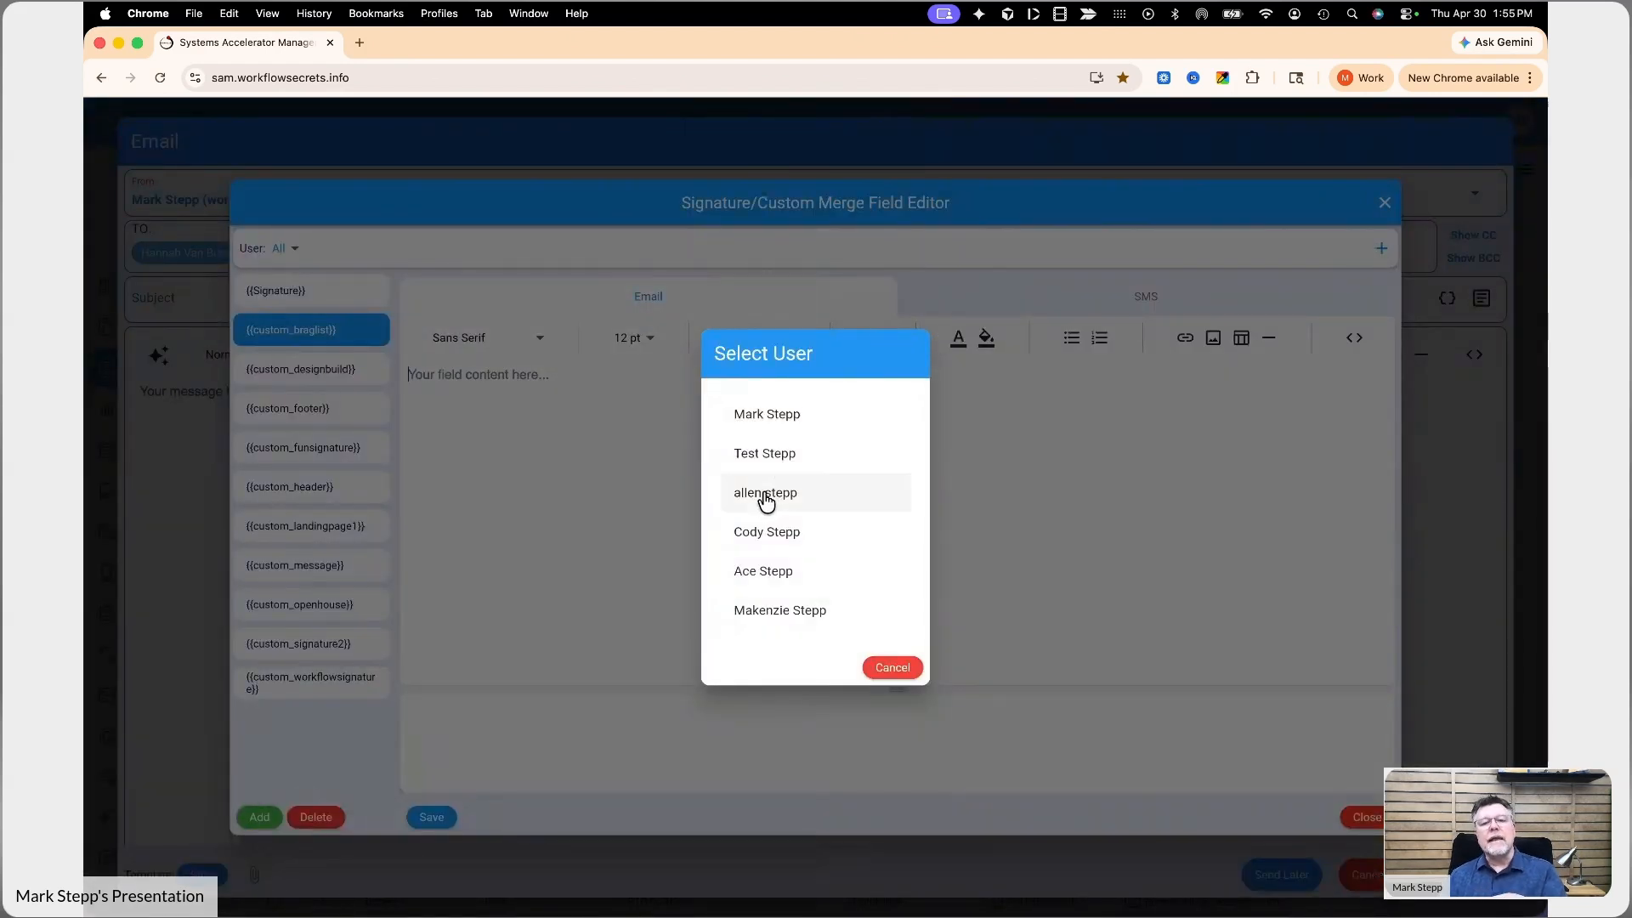
left_click(768, 533)
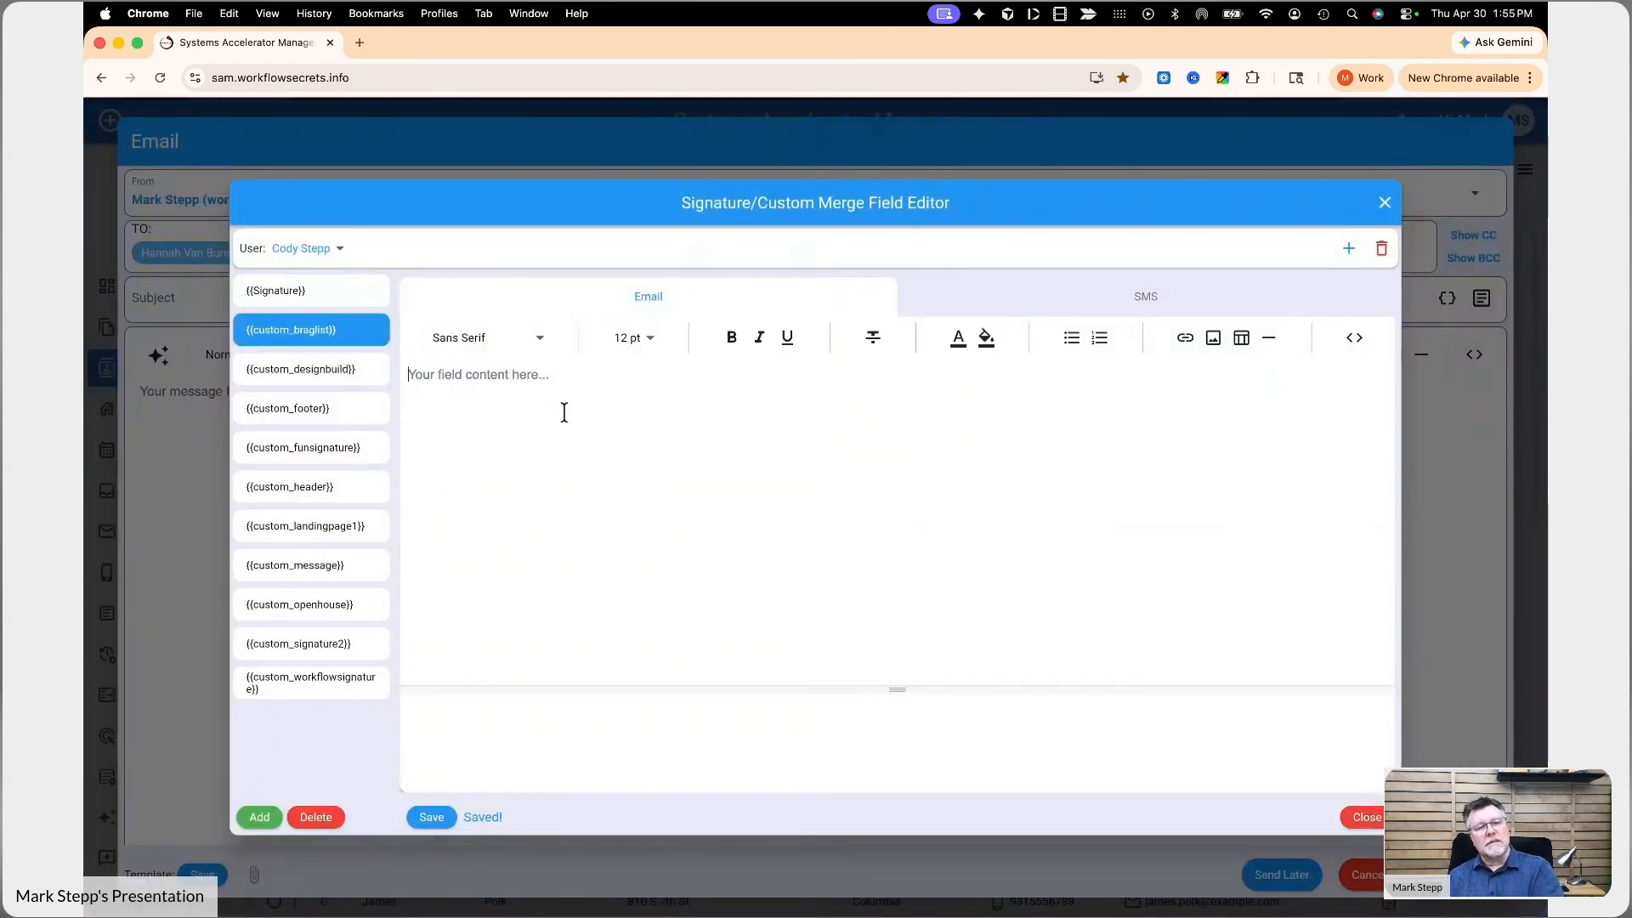
left_click(333, 251)
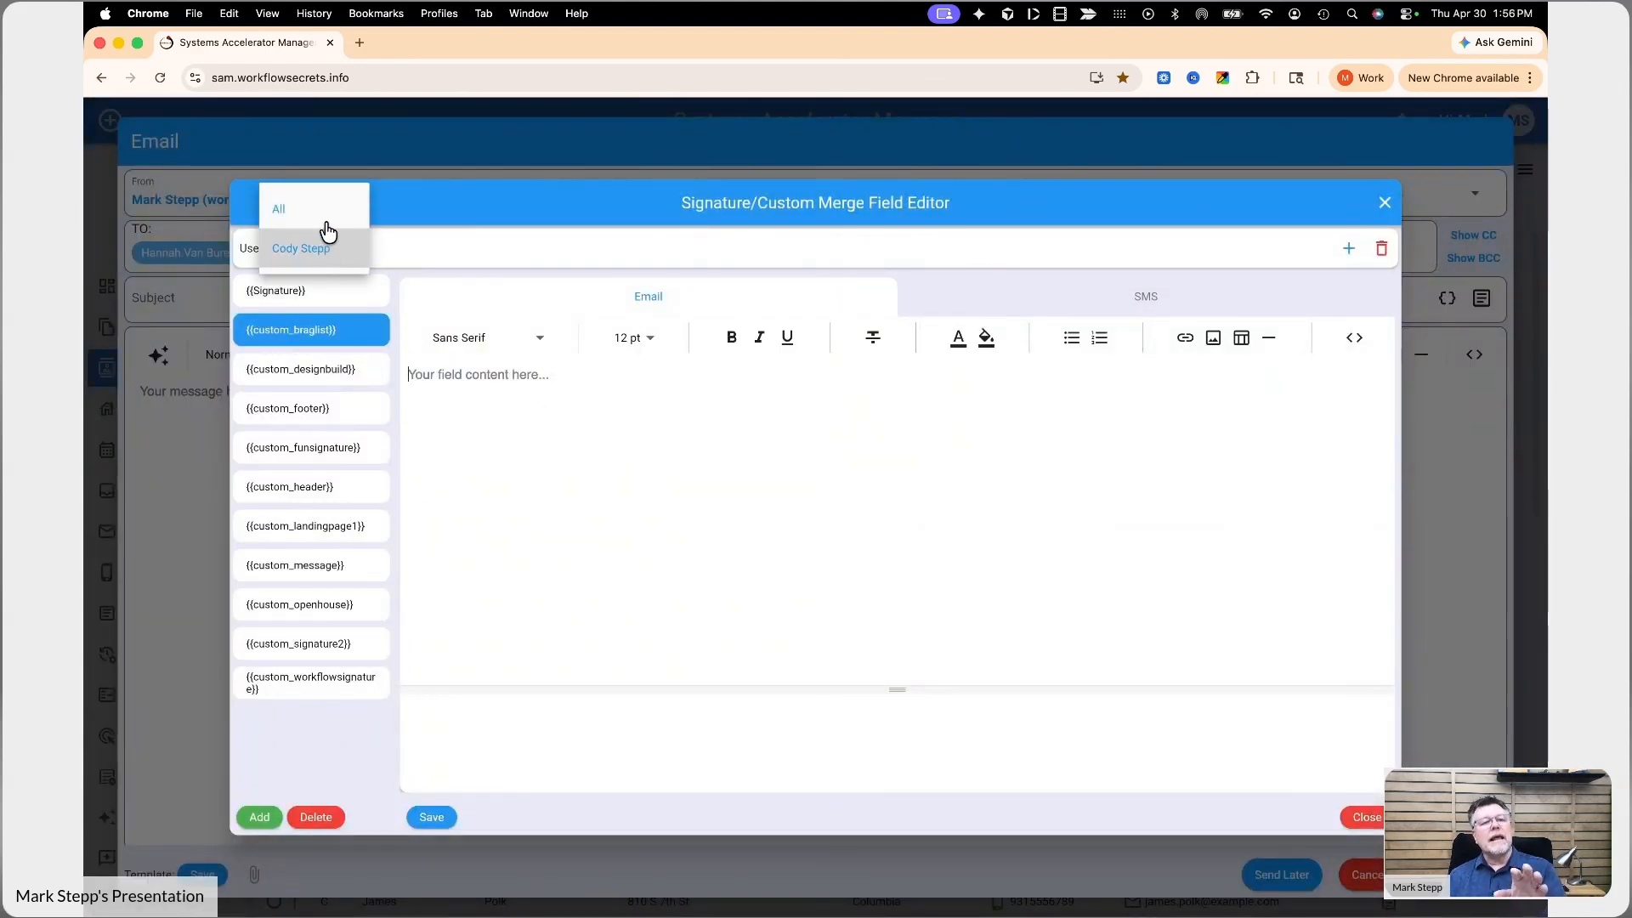
left_click(326, 220)
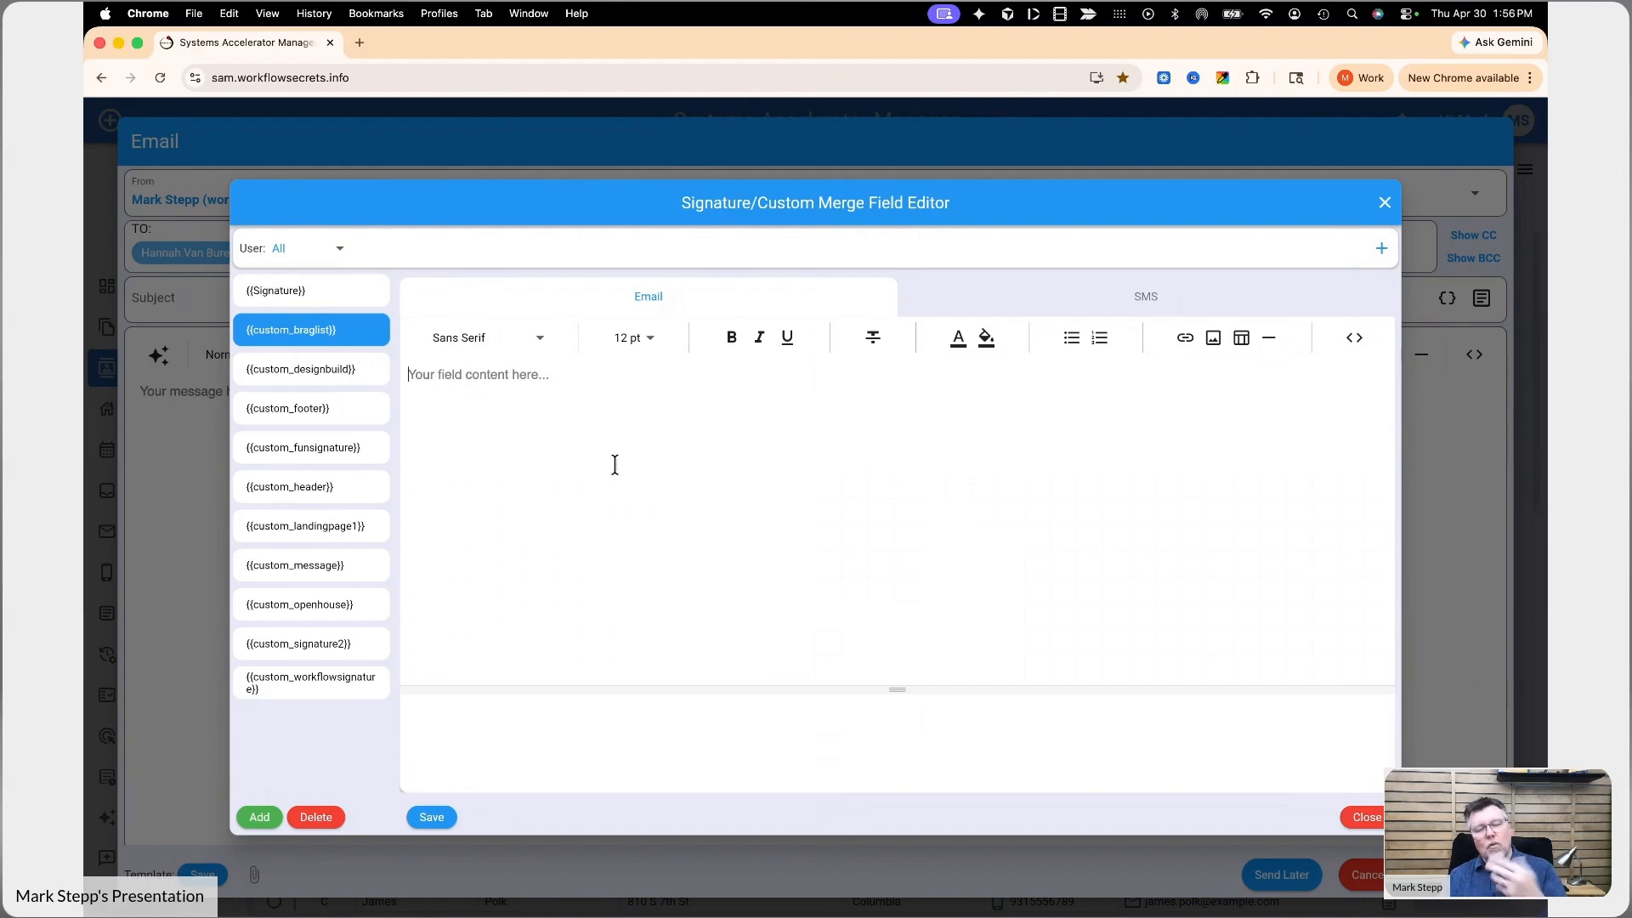